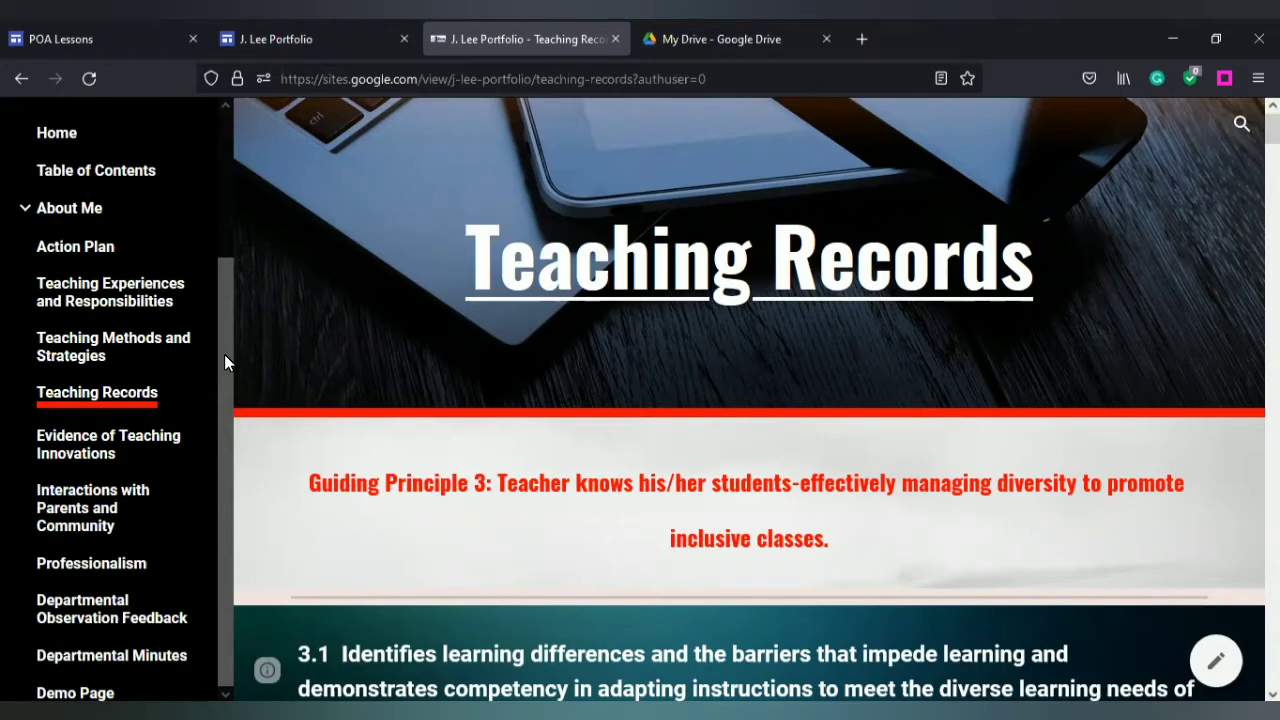
- Look over the published portfolio's side navigation, and review the Home page in the site editor
drag(224, 354, 206, 171)
click(235, 37)
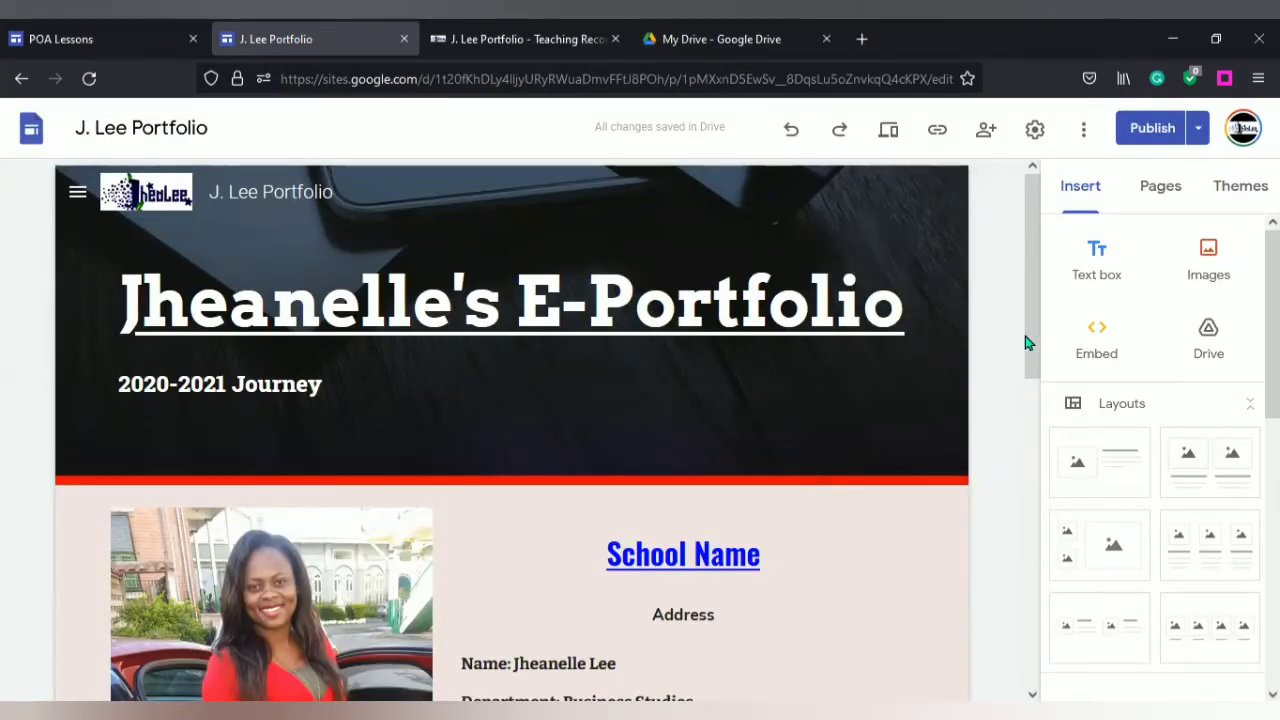
drag(1032, 346, 1032, 462)
scroll(1030, 460, down, 2)
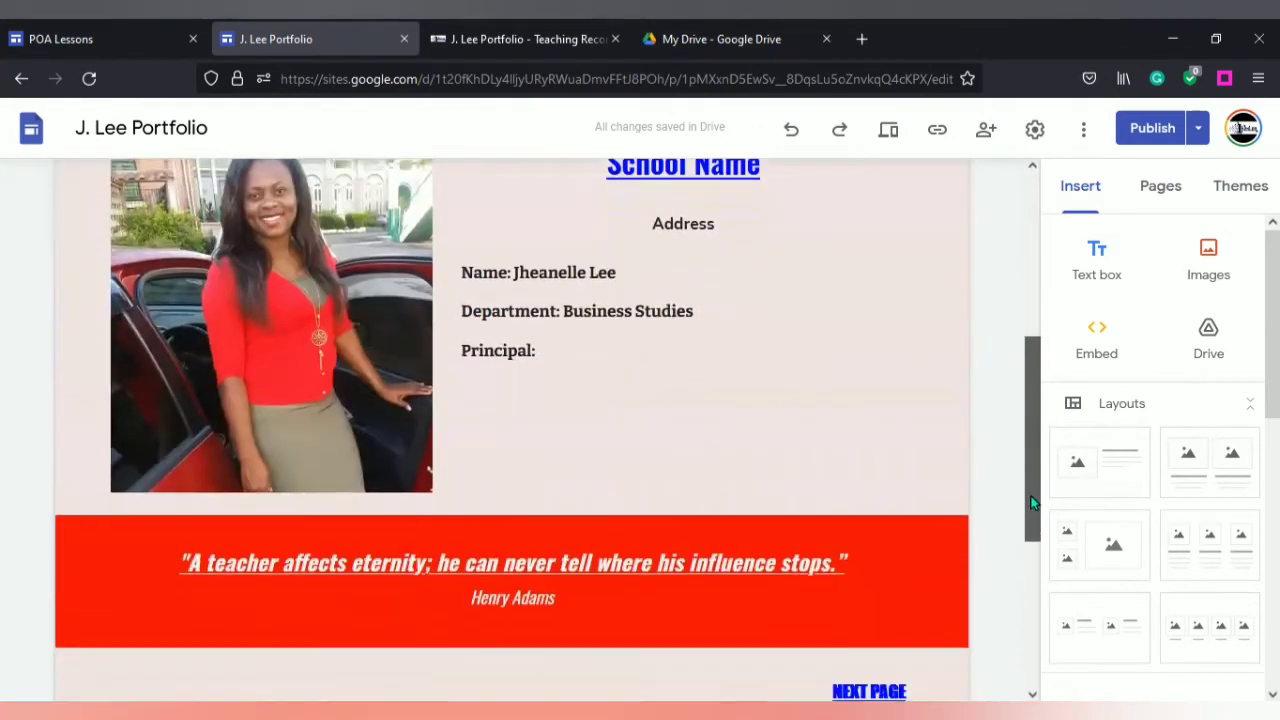
scroll(1032, 403, up, 4)
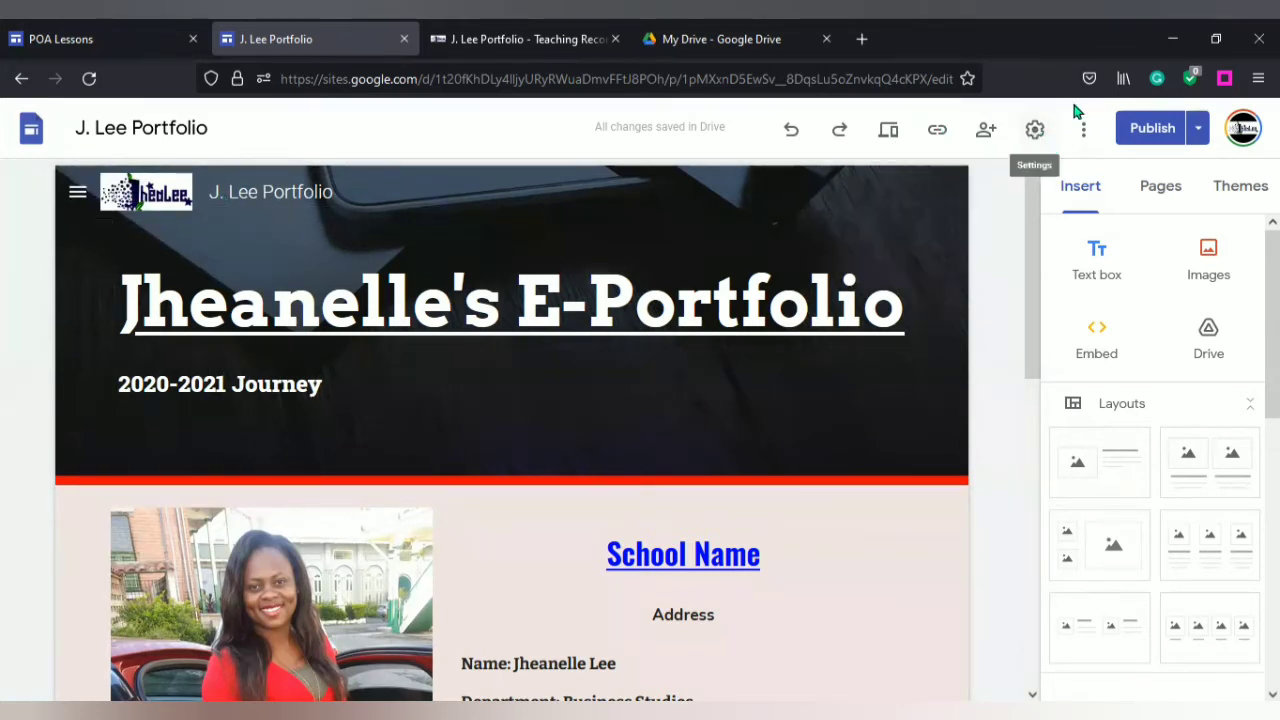
- Set the site's navigation mode to Top and show the additional pages listed under More
click(1035, 131)
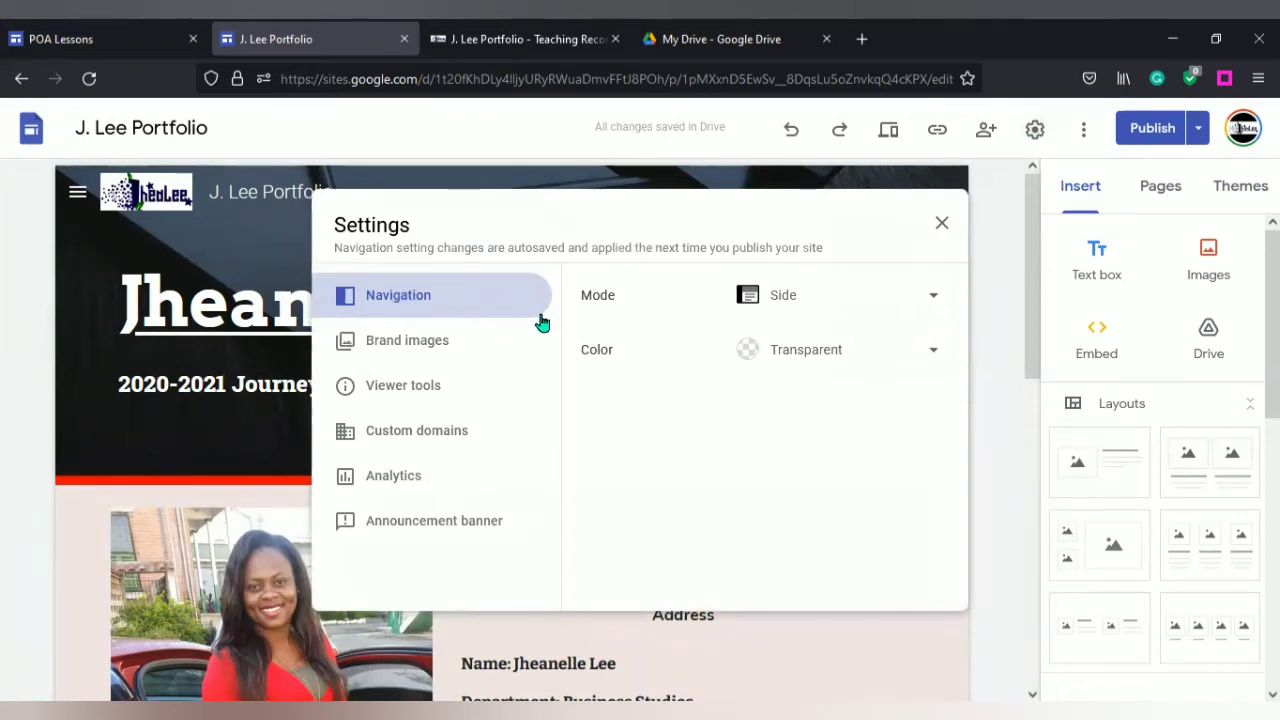
click(936, 299)
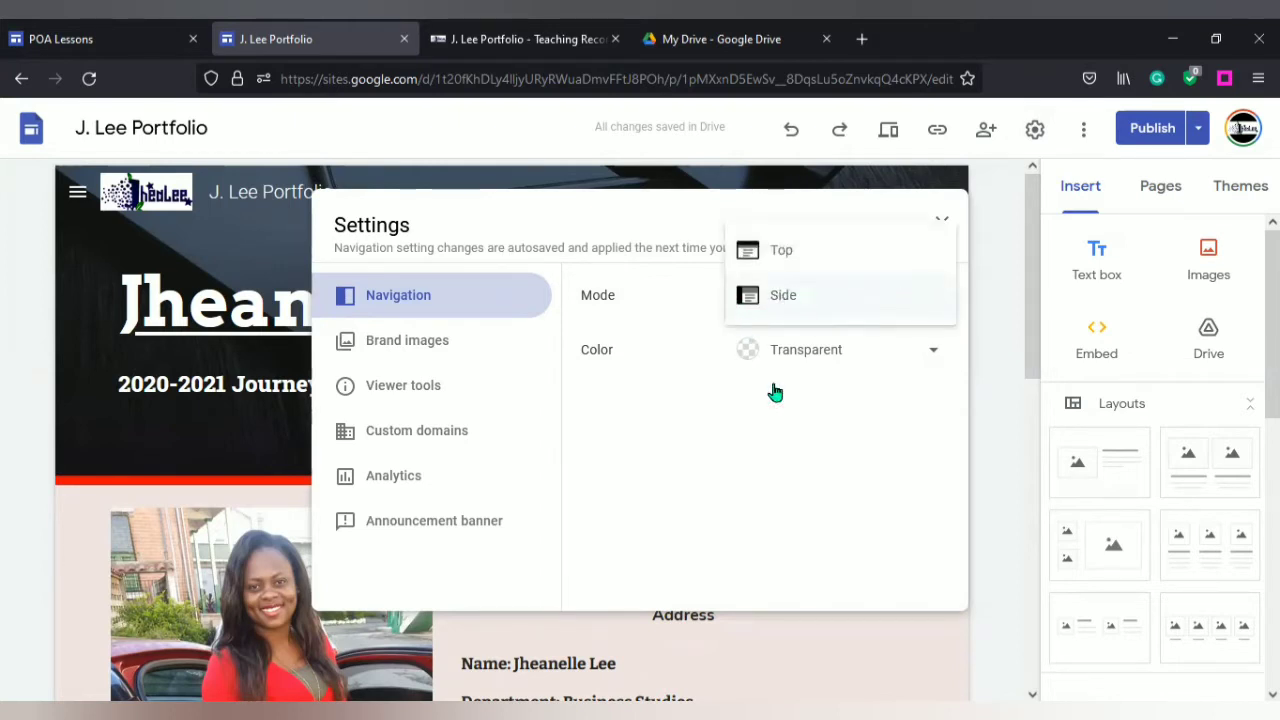
click(745, 298)
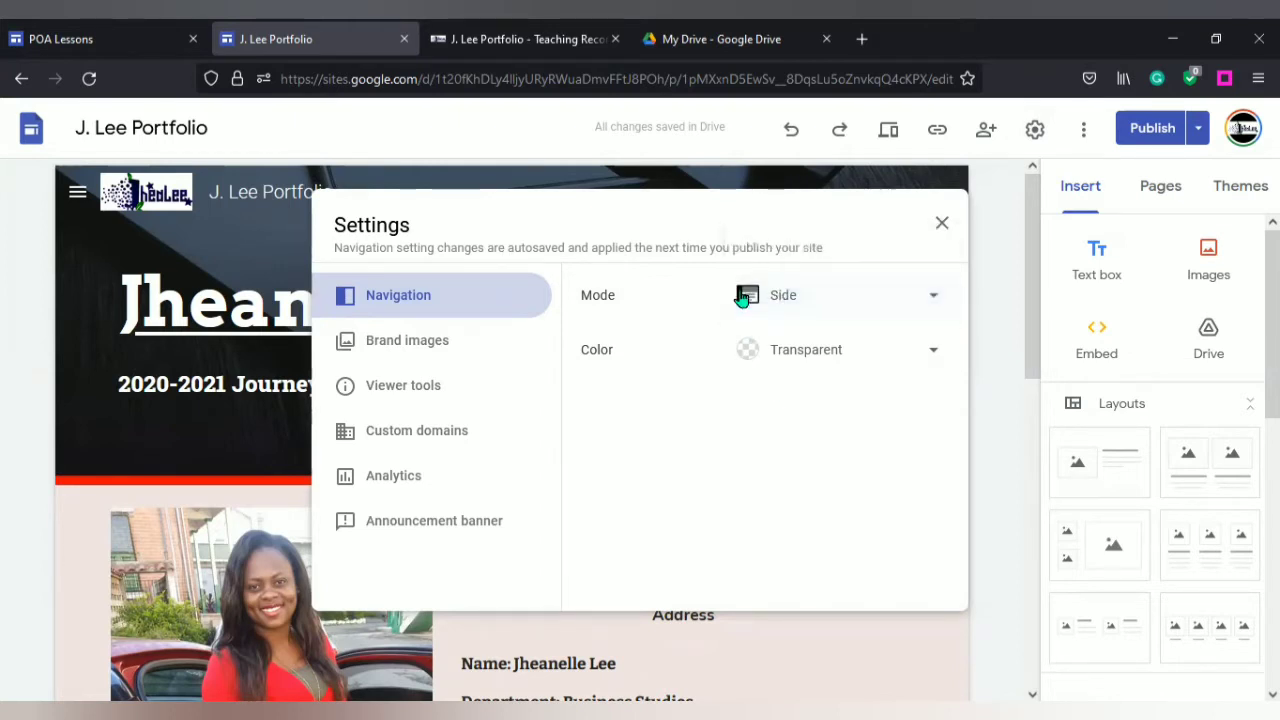
click(934, 298)
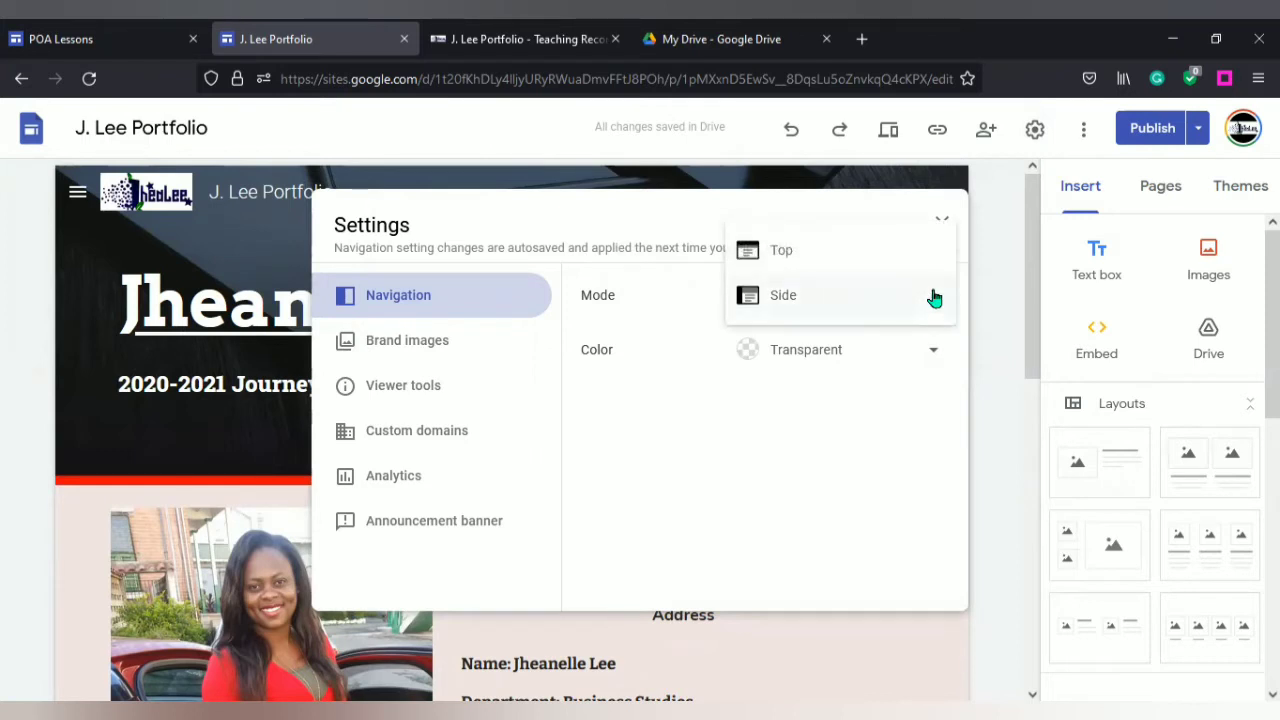
click(806, 262)
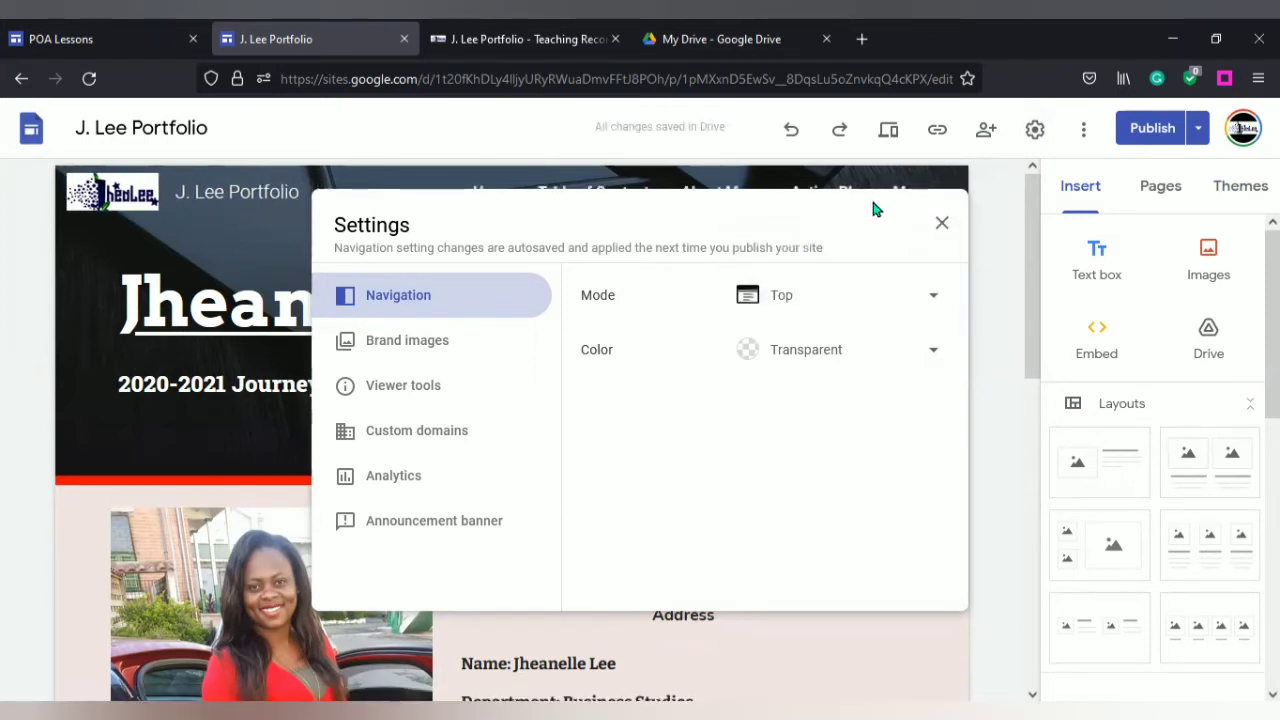
click(941, 222)
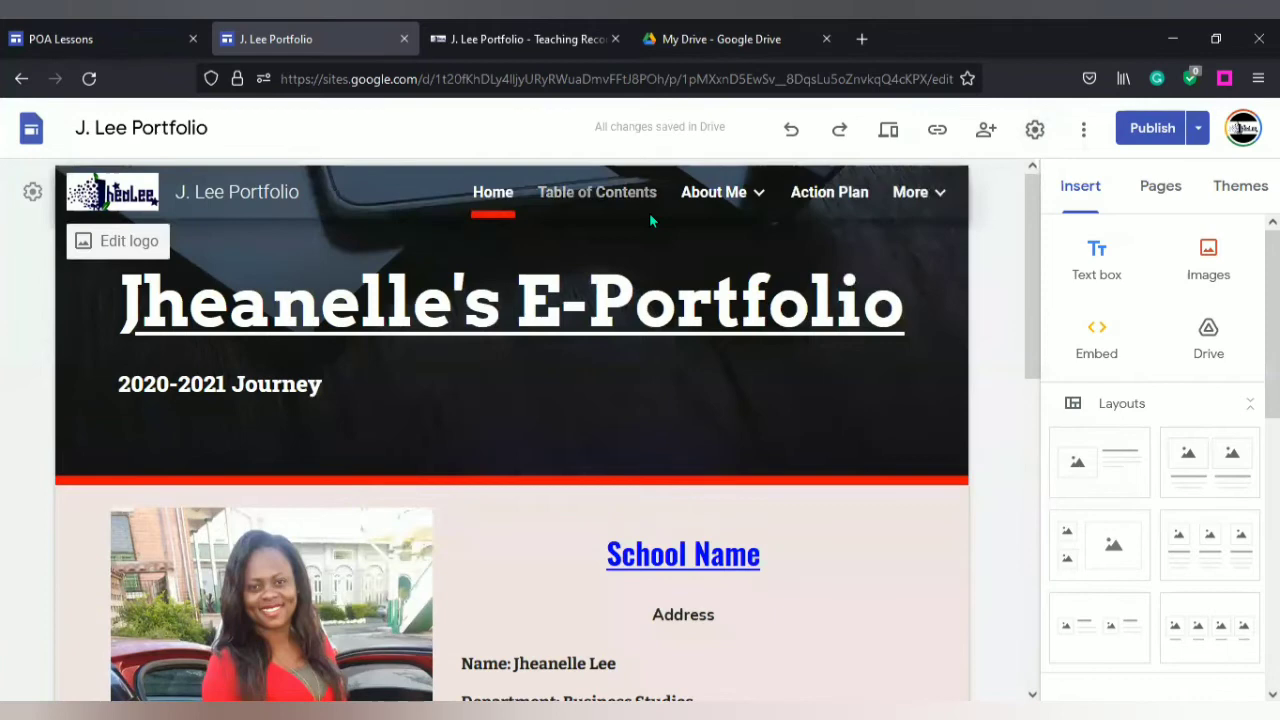
click(912, 192)
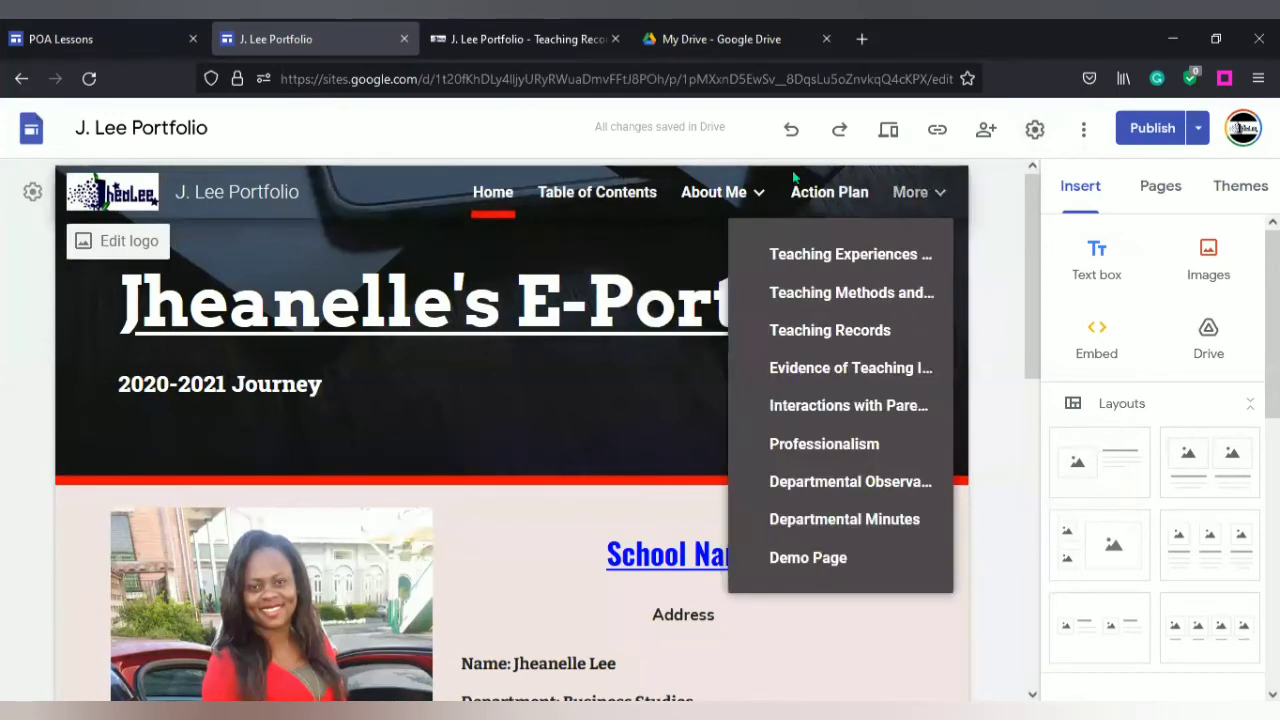
- Set the site's navigation mode back to Side in the site settings
click(1035, 129)
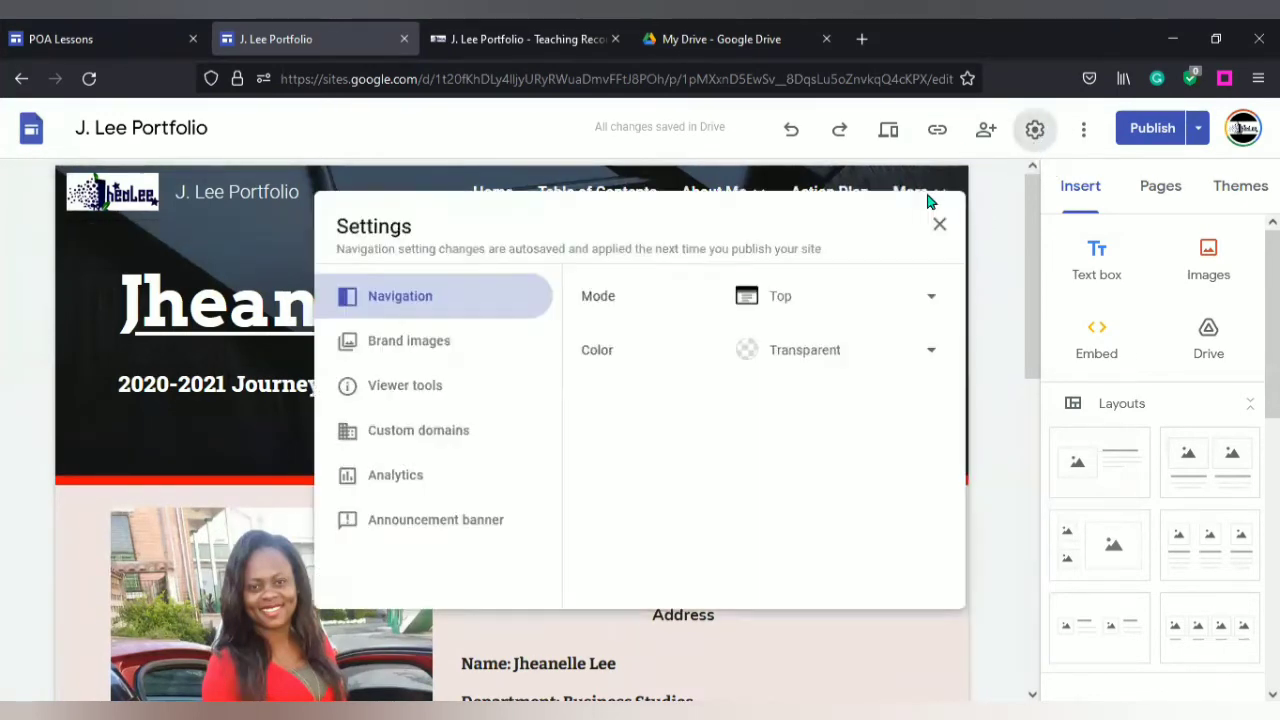
click(912, 292)
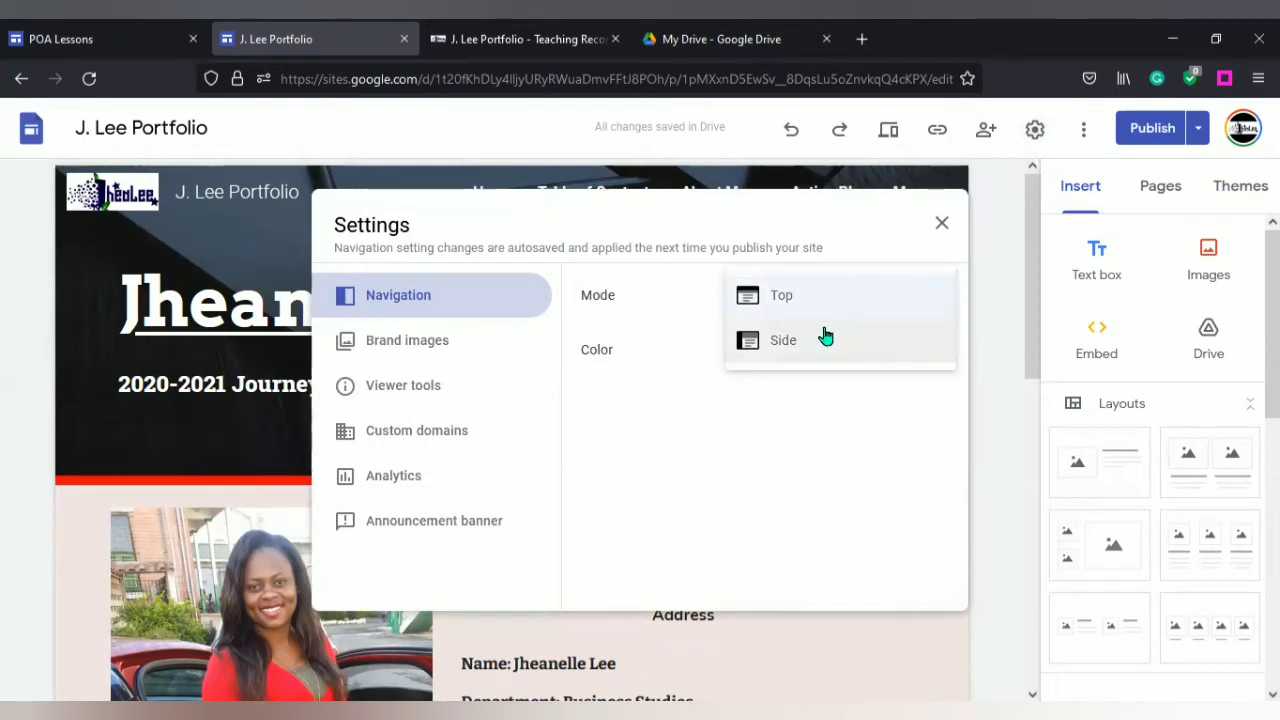
click(824, 339)
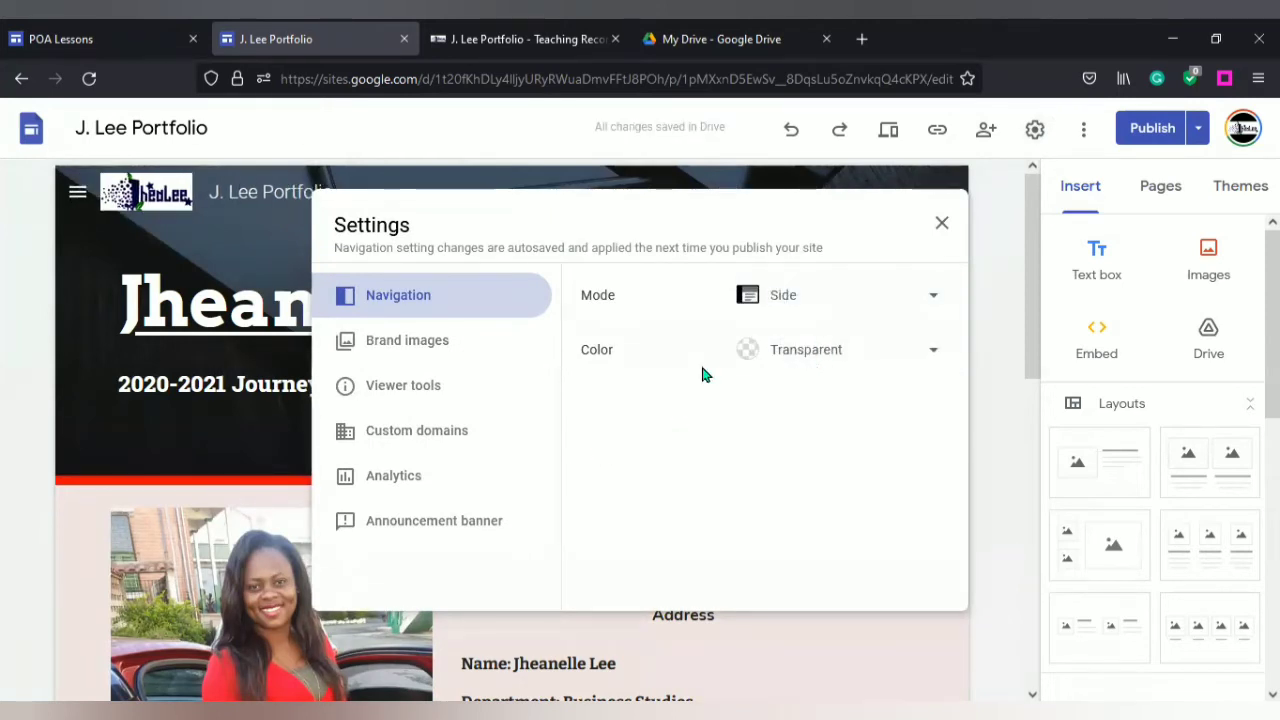
- Set the navigation color to White and close the settings to view the Home page header
click(922, 358)
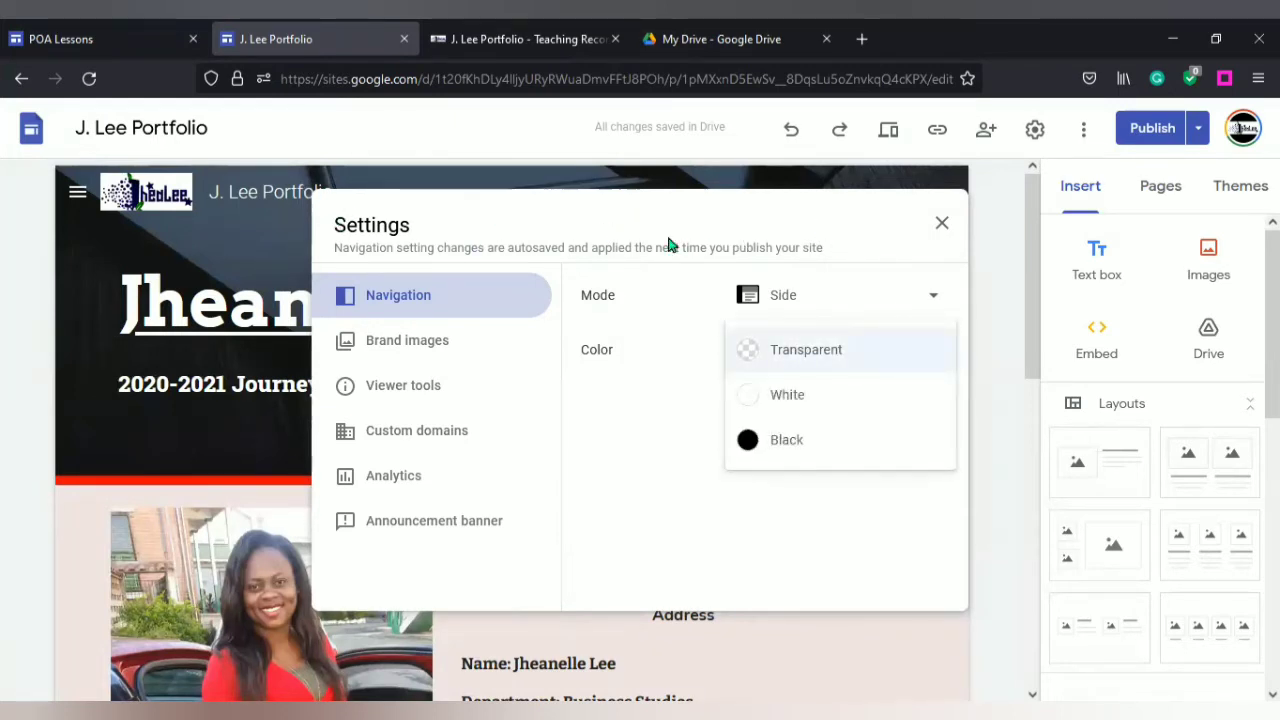
click(813, 400)
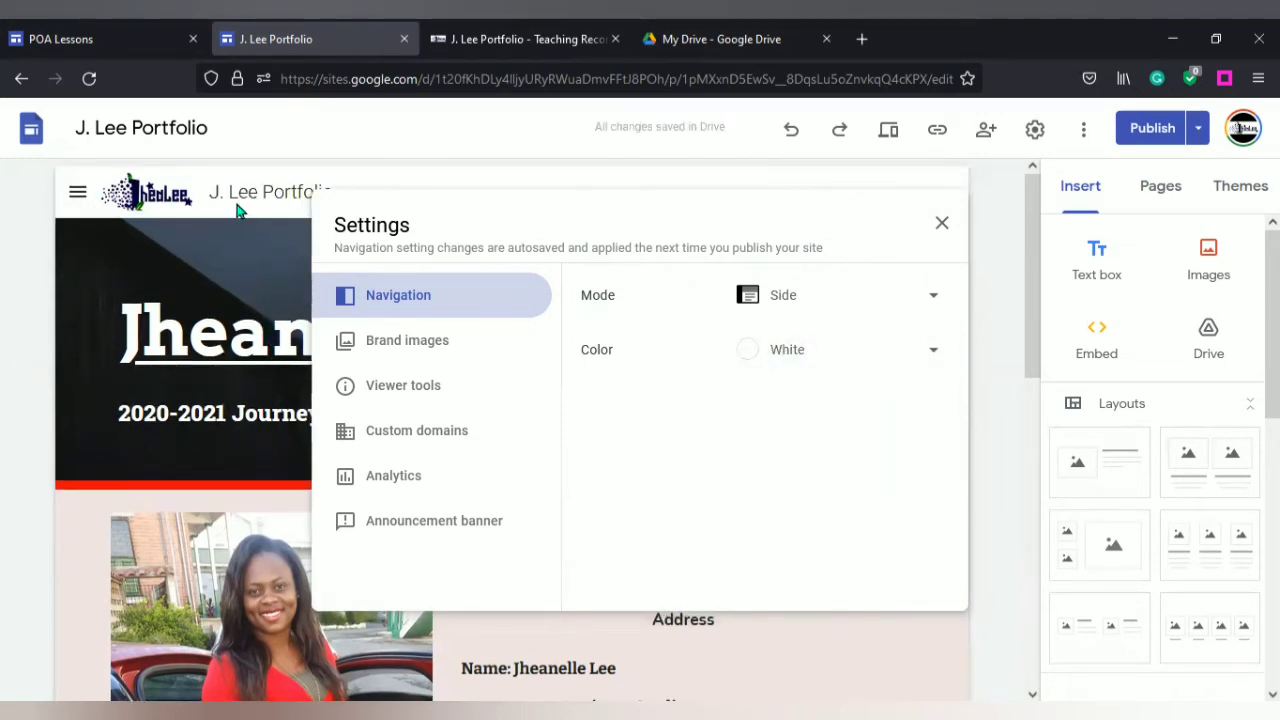
click(941, 222)
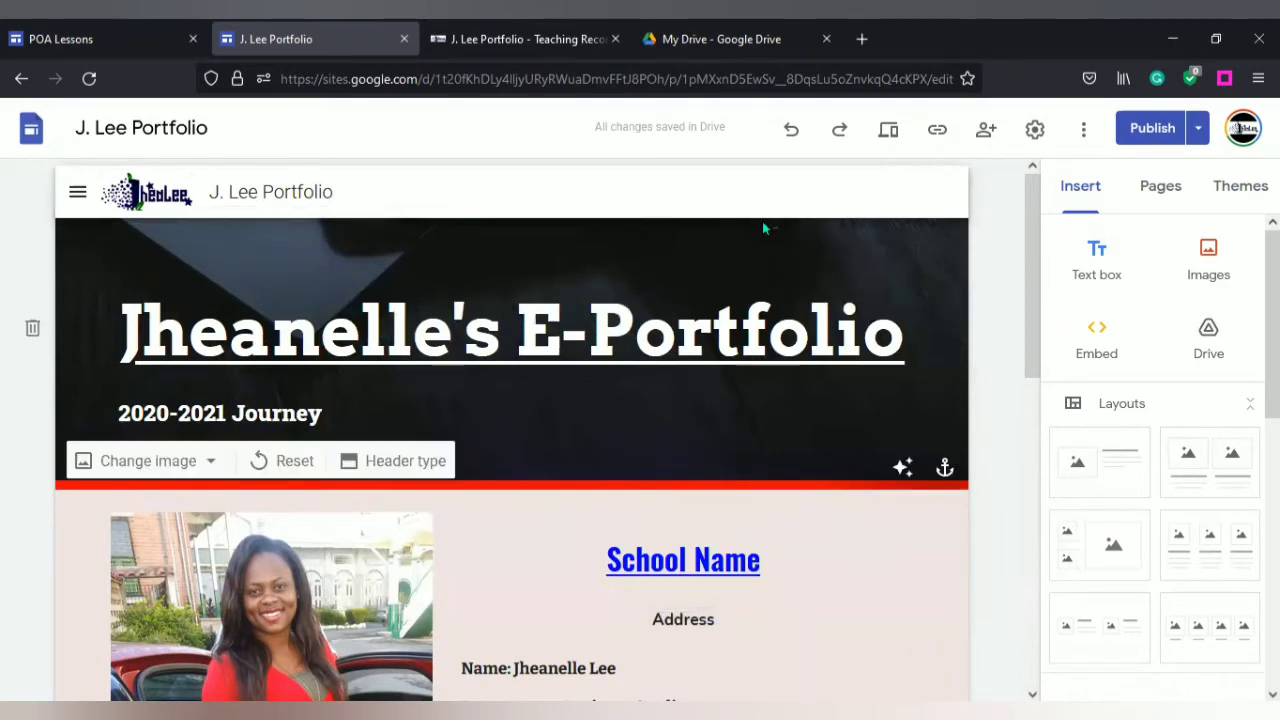
- Change the site's navigation color to Black and return to the Home page
click(1032, 130)
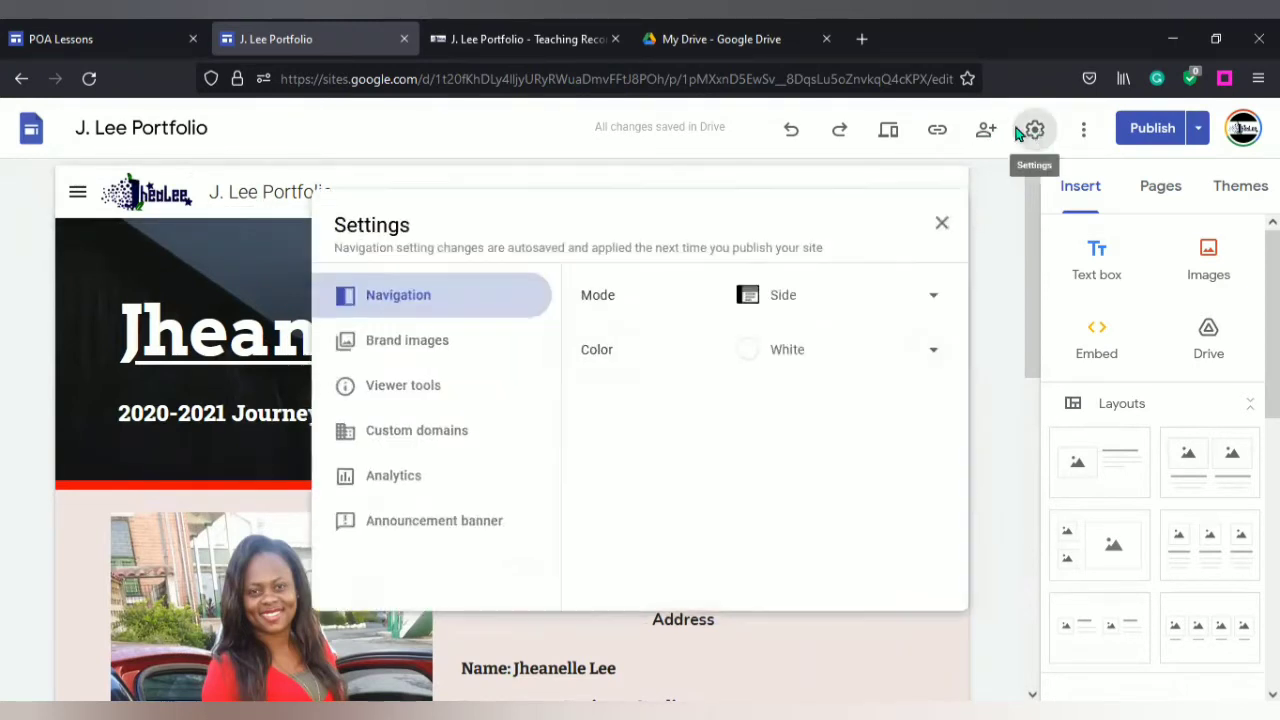
click(932, 349)
click(835, 400)
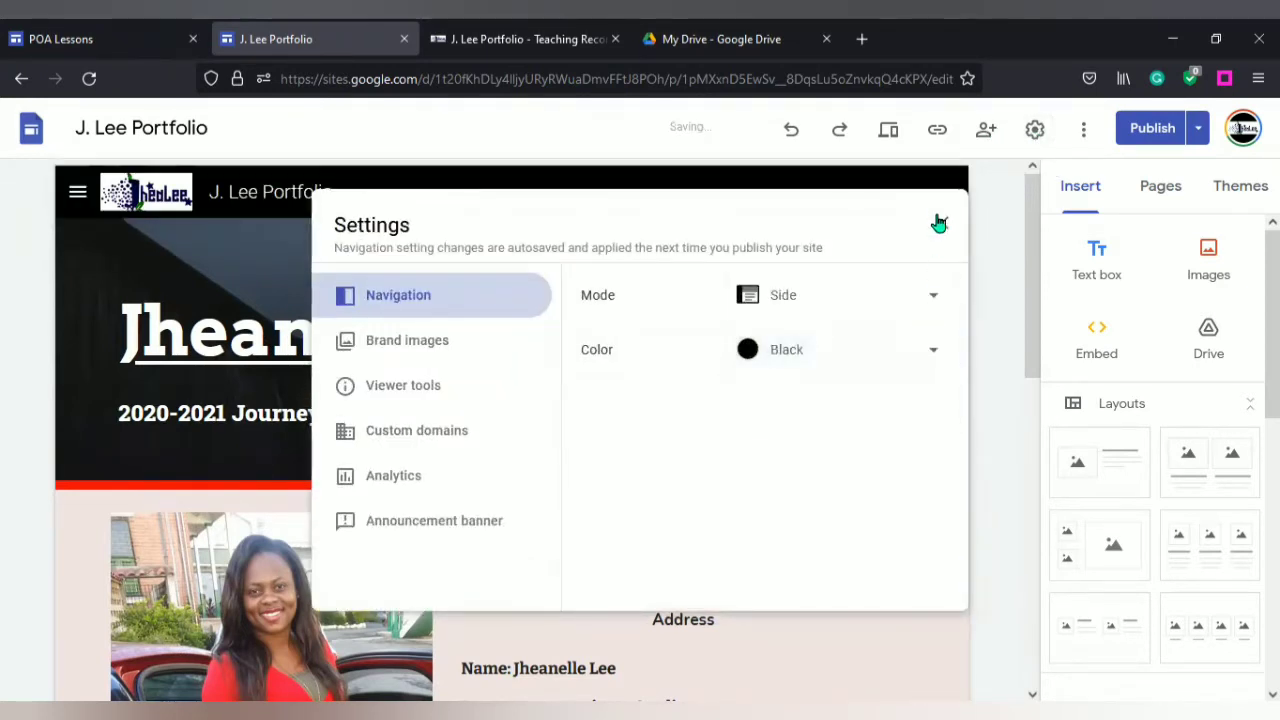
click(941, 222)
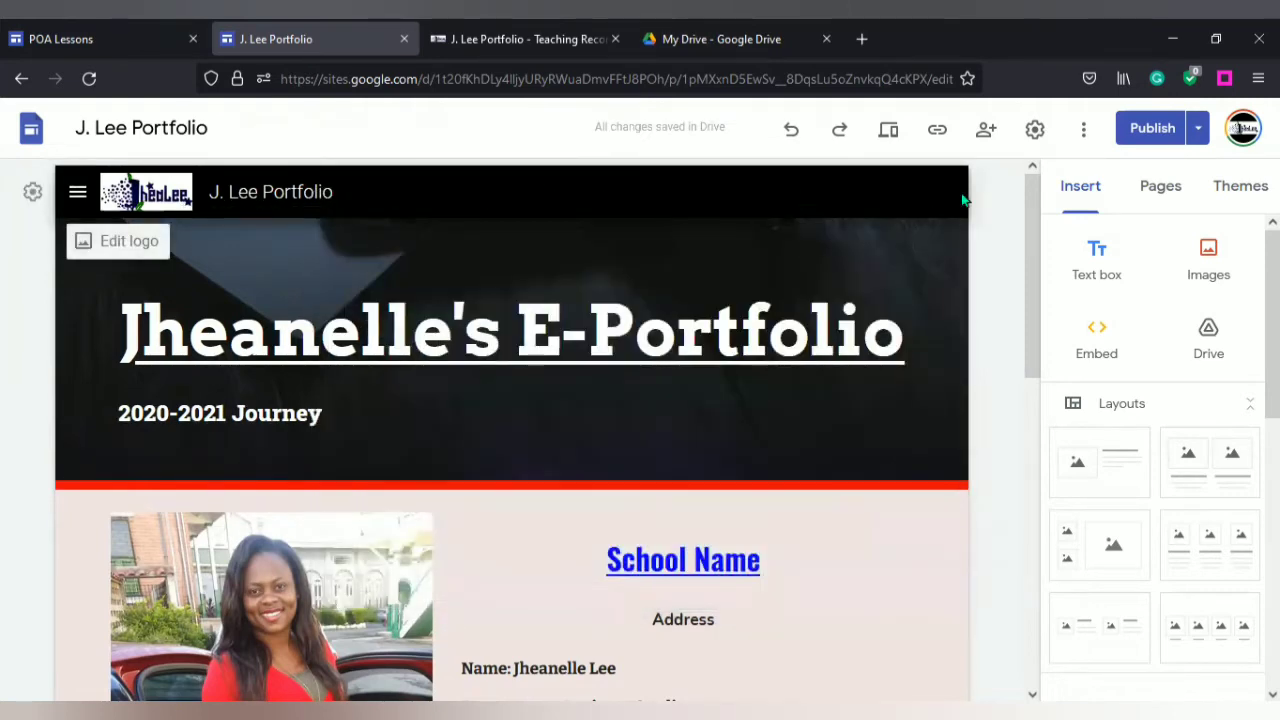
- Restore the site's navigation color to Transparent
click(1035, 130)
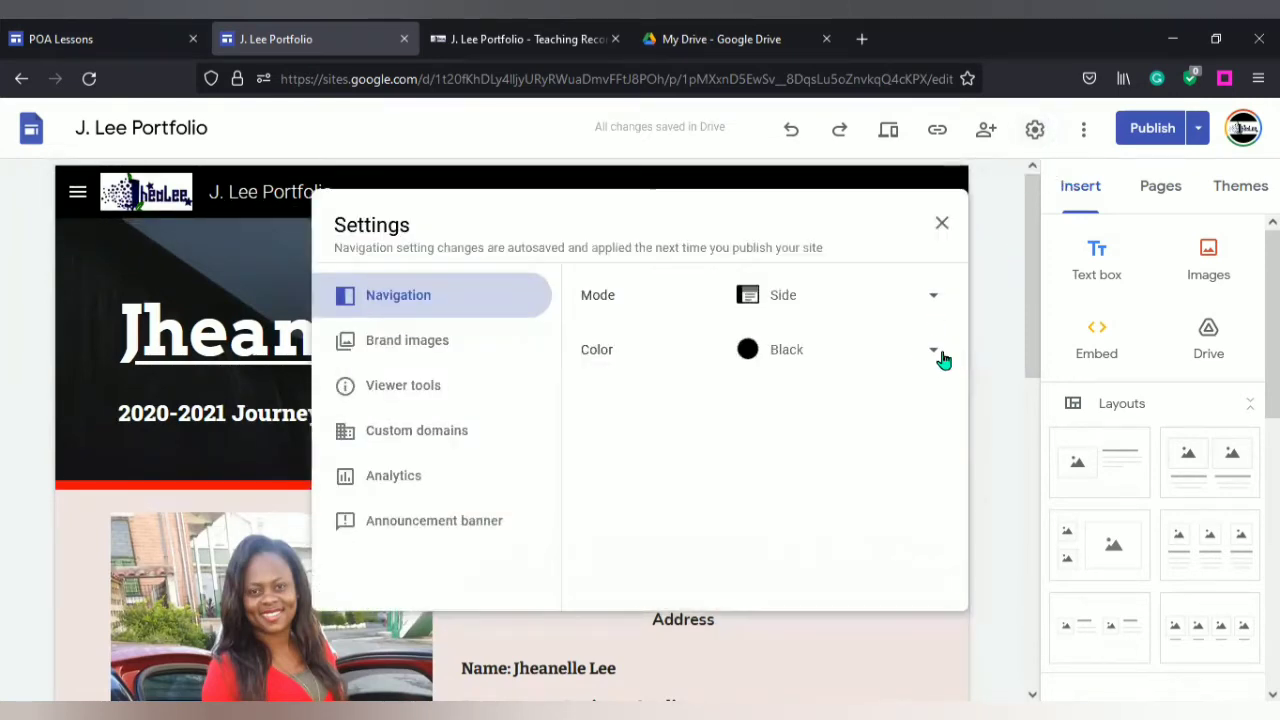
click(938, 356)
click(771, 263)
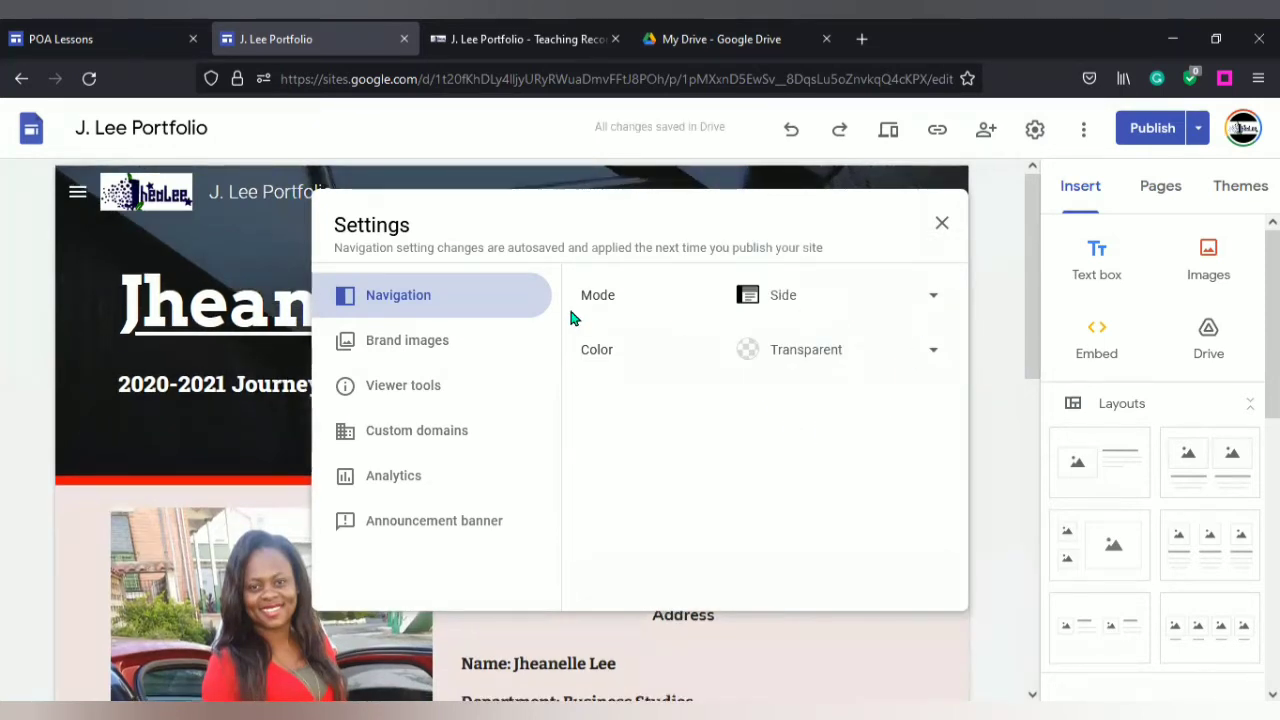
- Examine the logo, theme color and favicon options in the brand images settings, and check the favicon on the published site
click(433, 352)
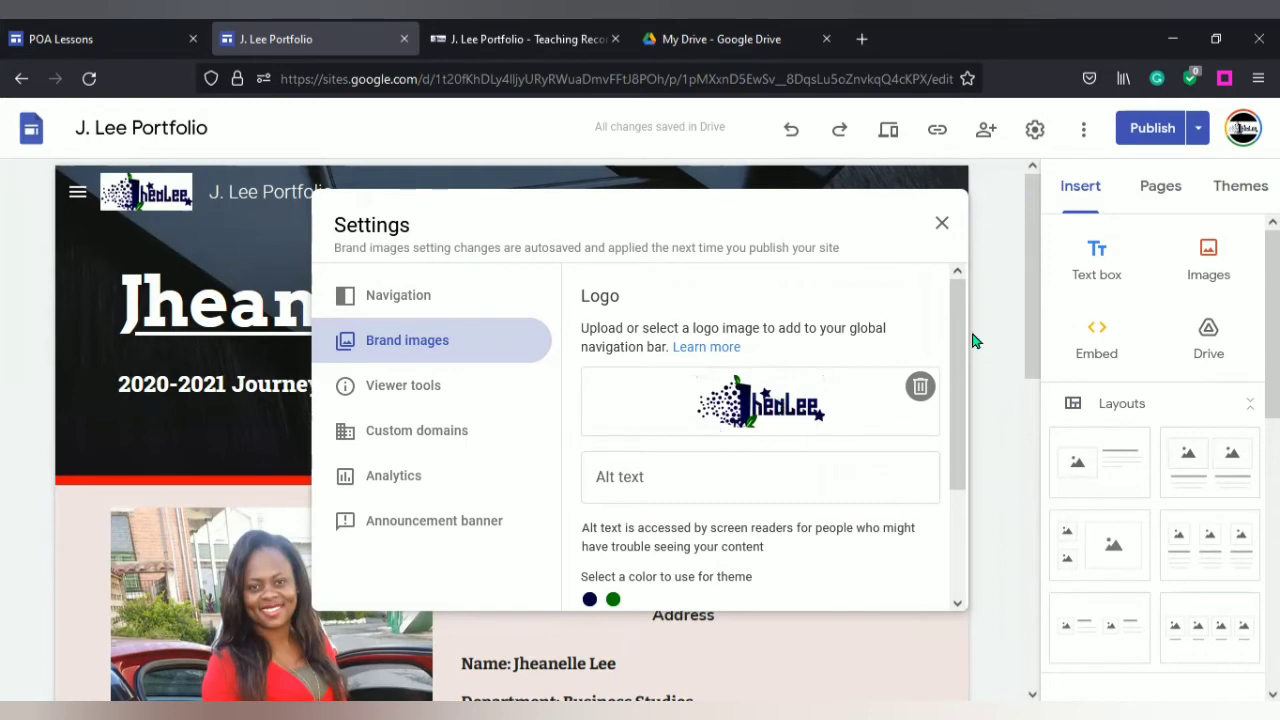
drag(963, 346, 969, 400)
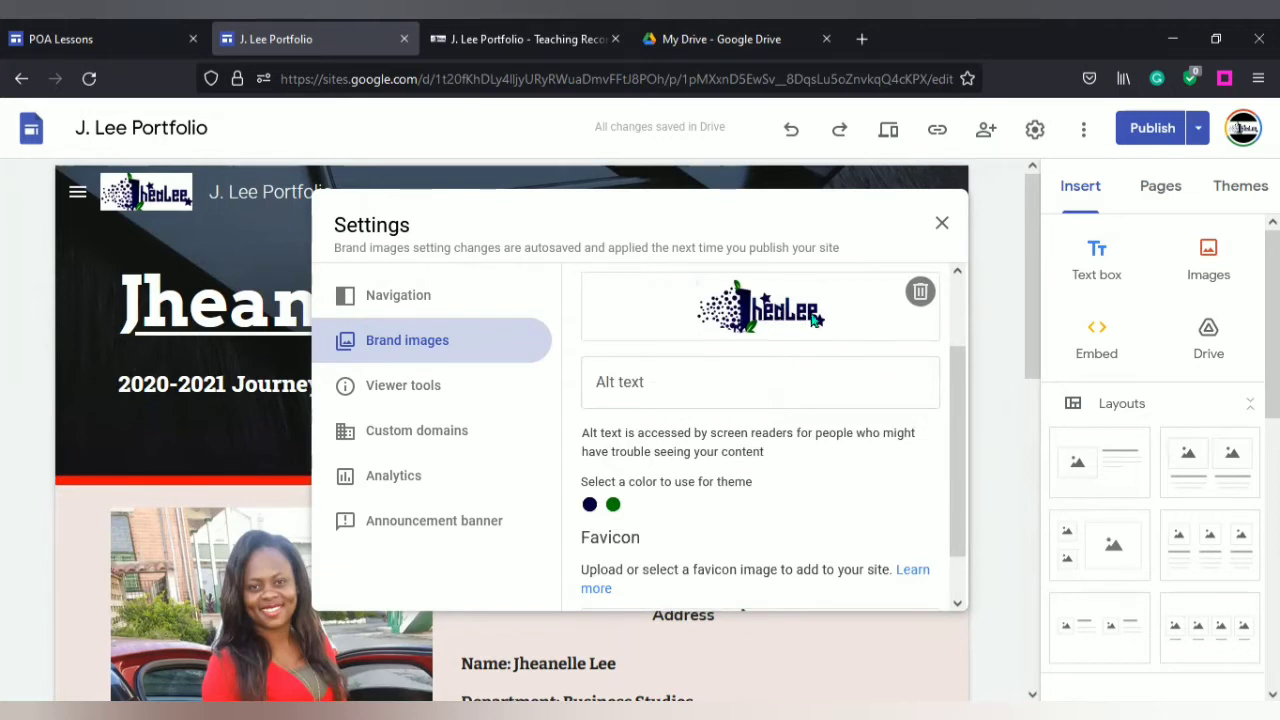
drag(963, 412, 963, 370)
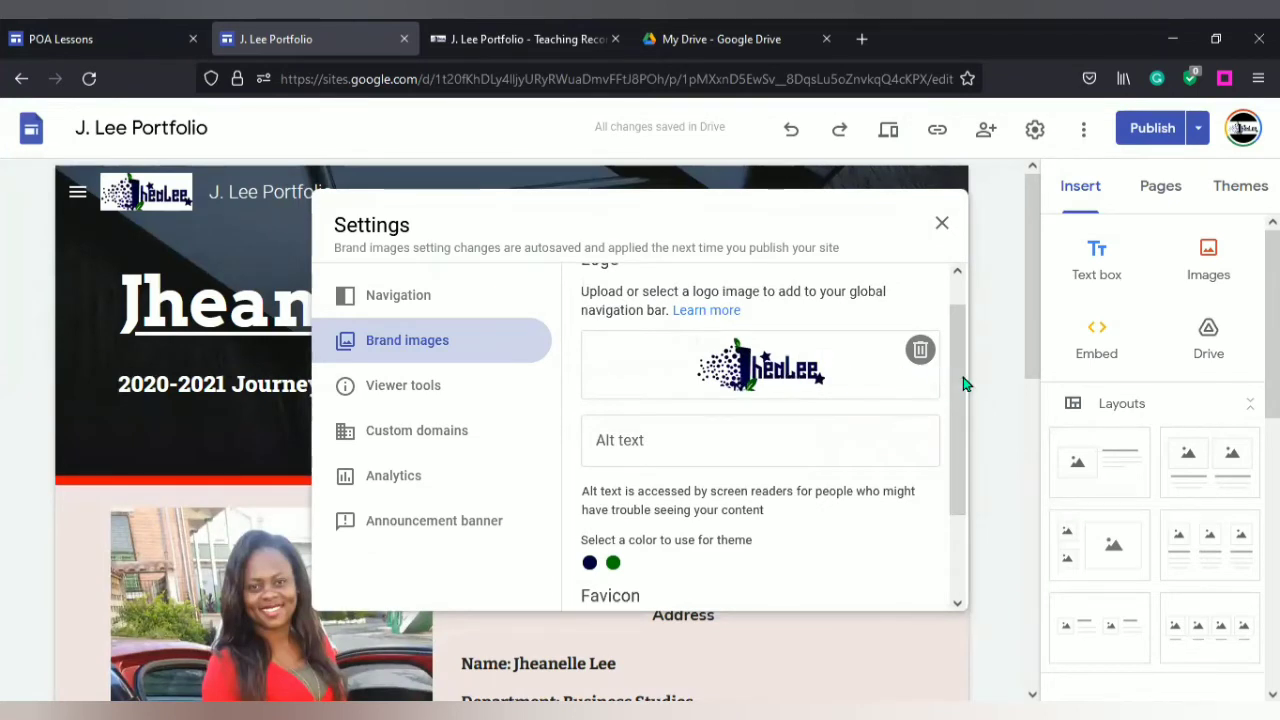
drag(964, 380, 952, 482)
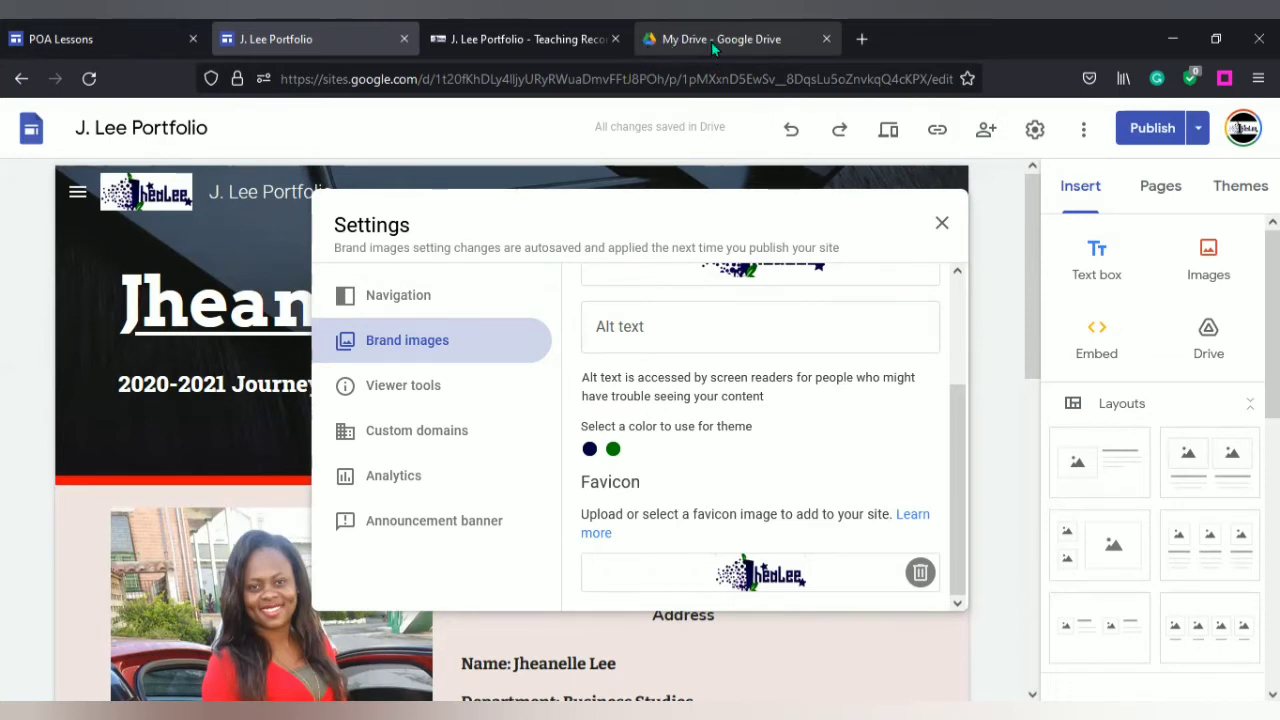
click(533, 44)
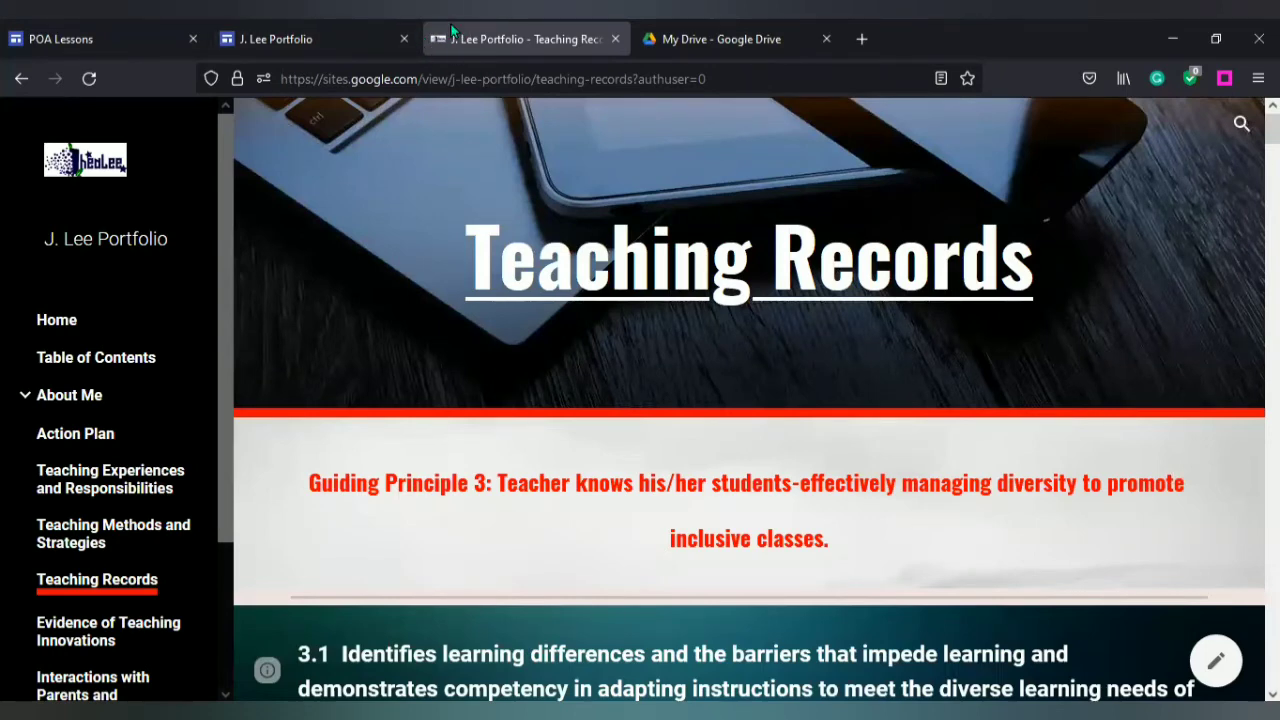
click(345, 38)
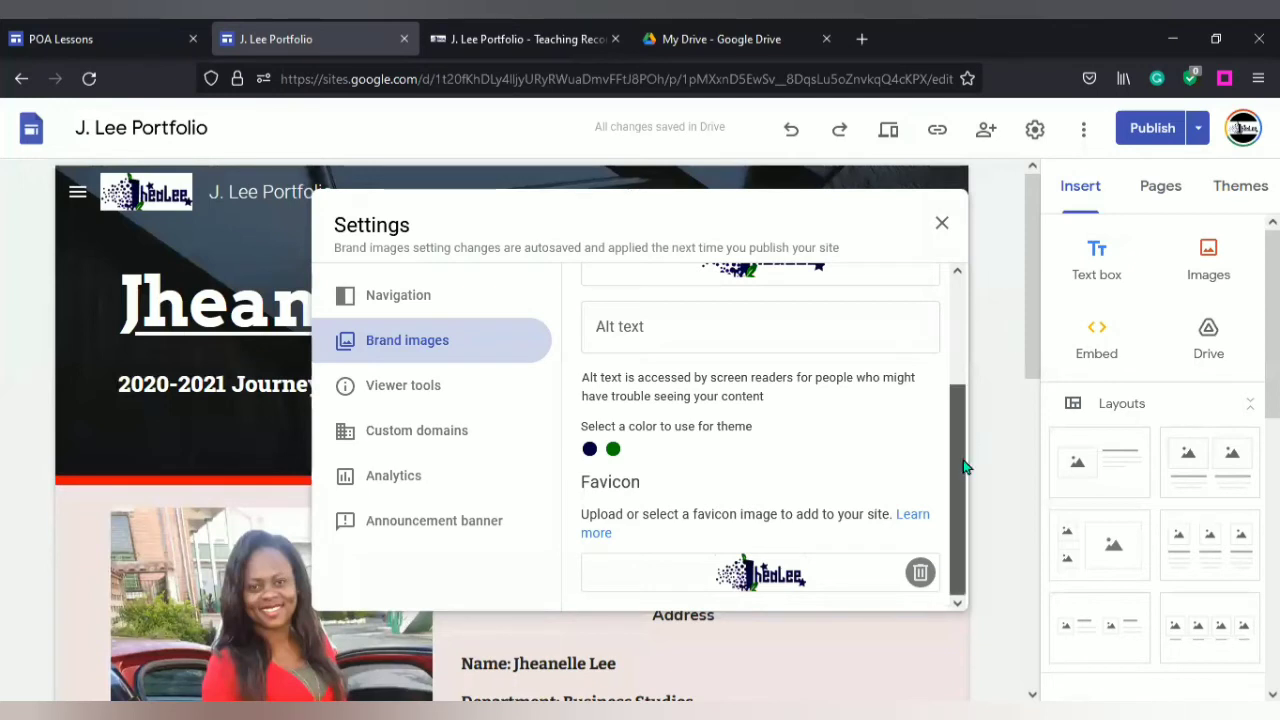
drag(966, 454, 952, 348)
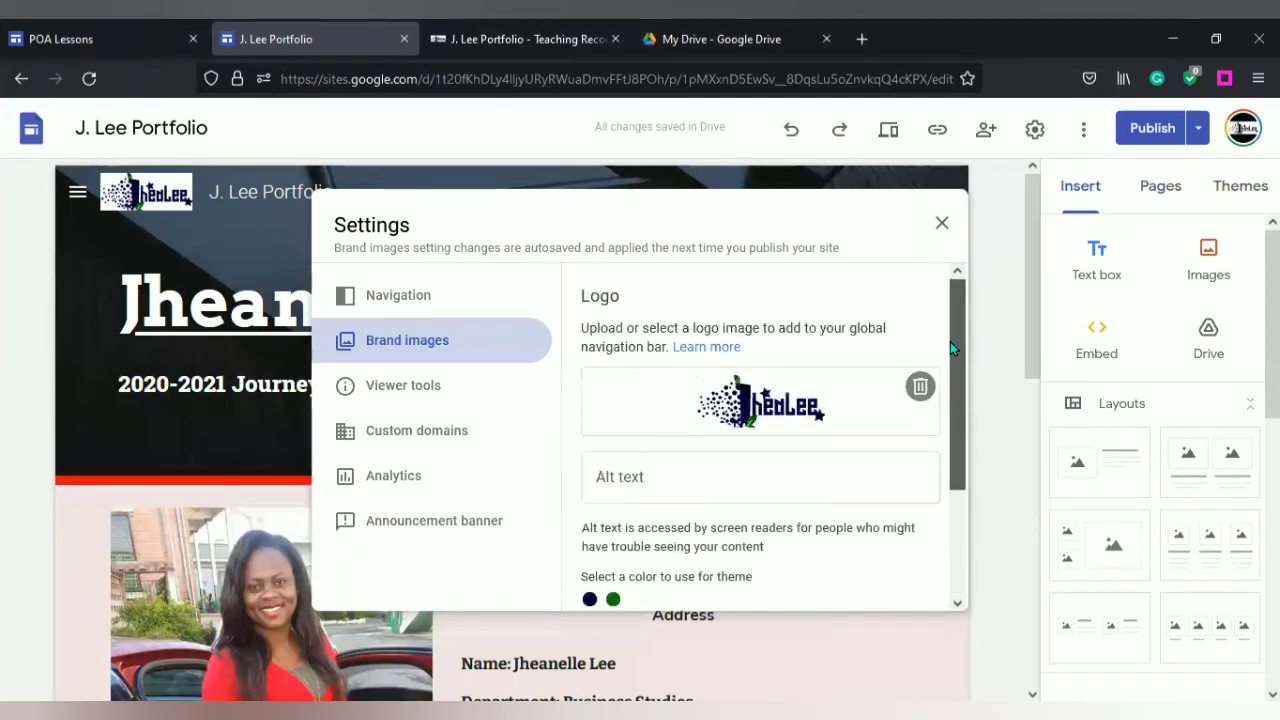
- Remove the site logo and upload IMG-3107(3).jpg from the Downloads folder as the new logo
click(922, 386)
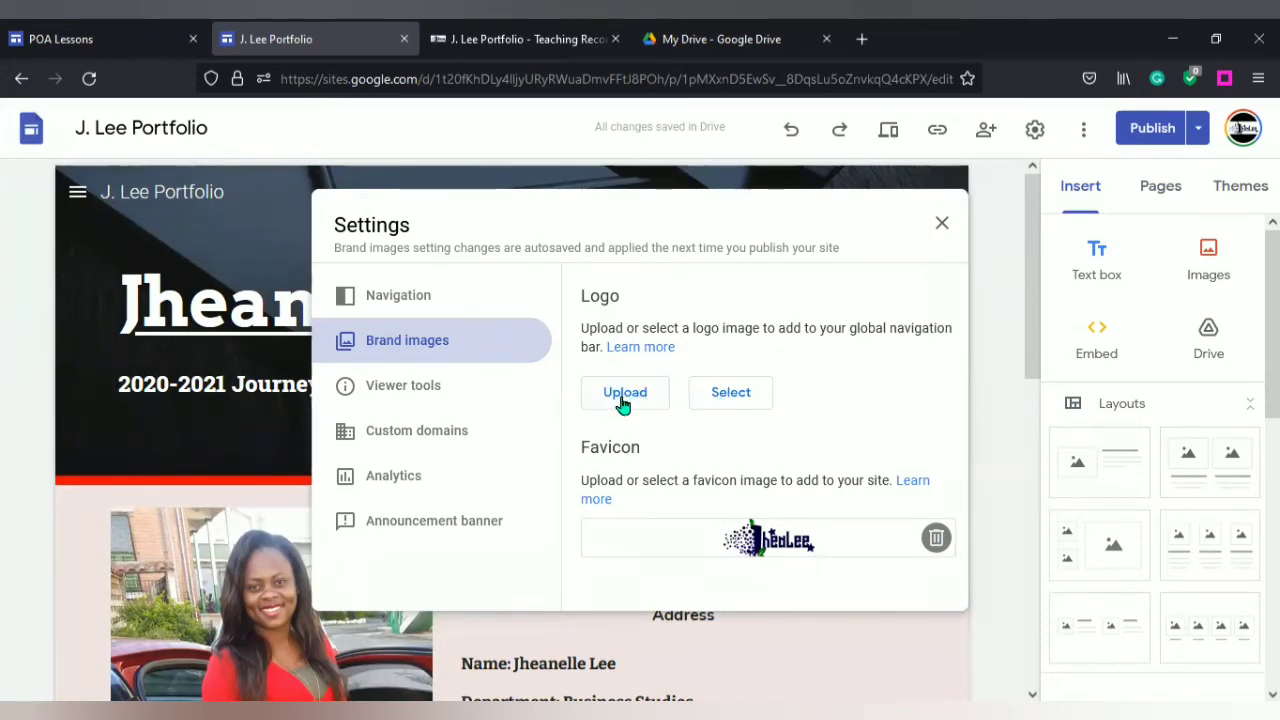
click(622, 402)
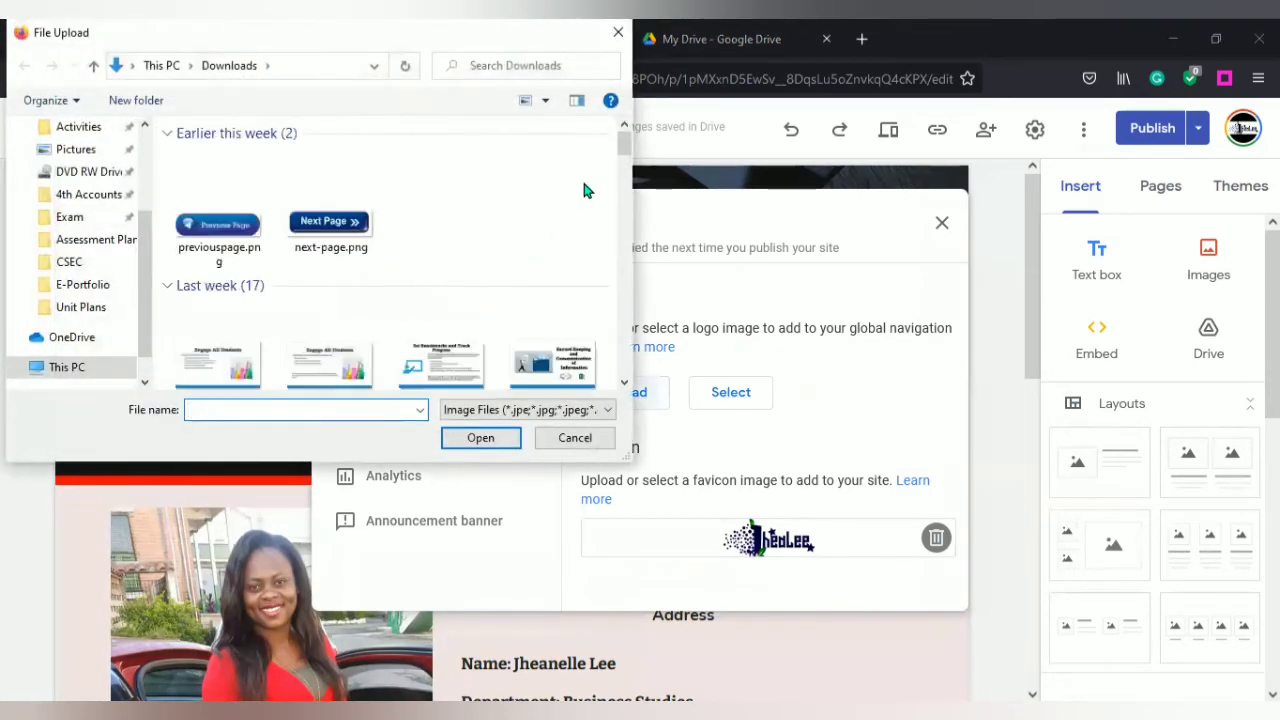
drag(620, 150, 625, 226)
click(577, 268)
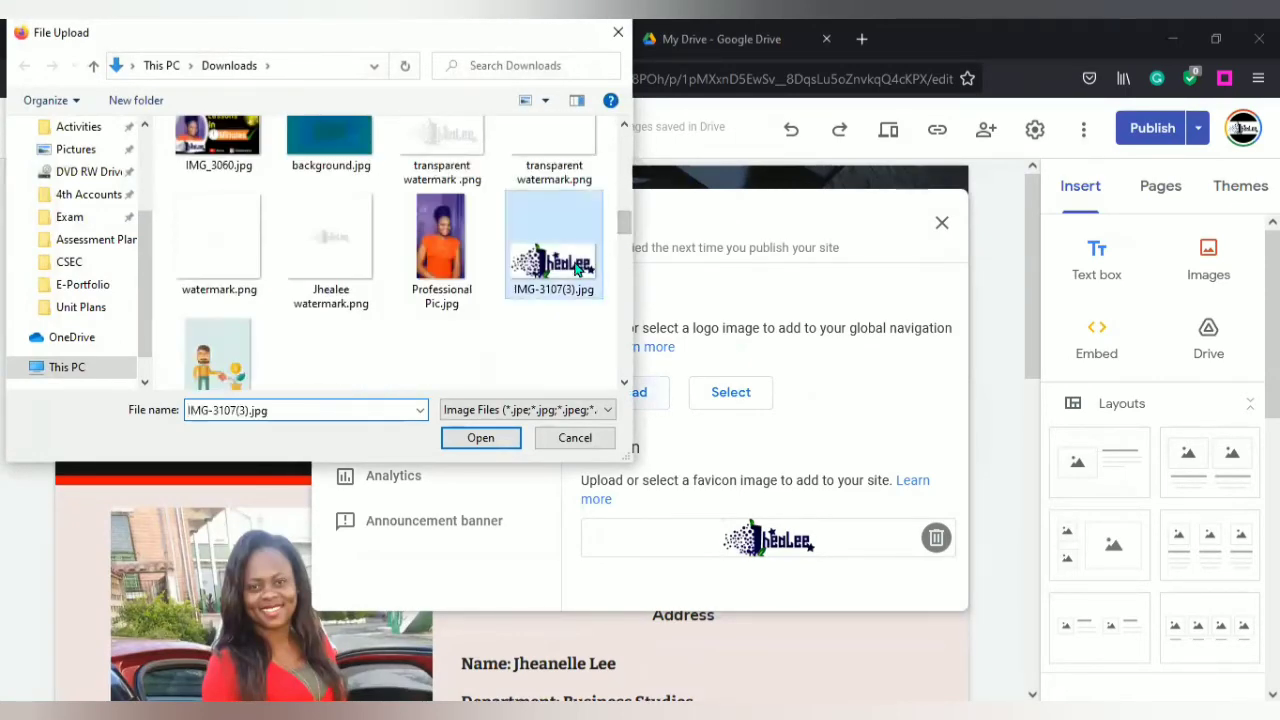
double_click(577, 268)
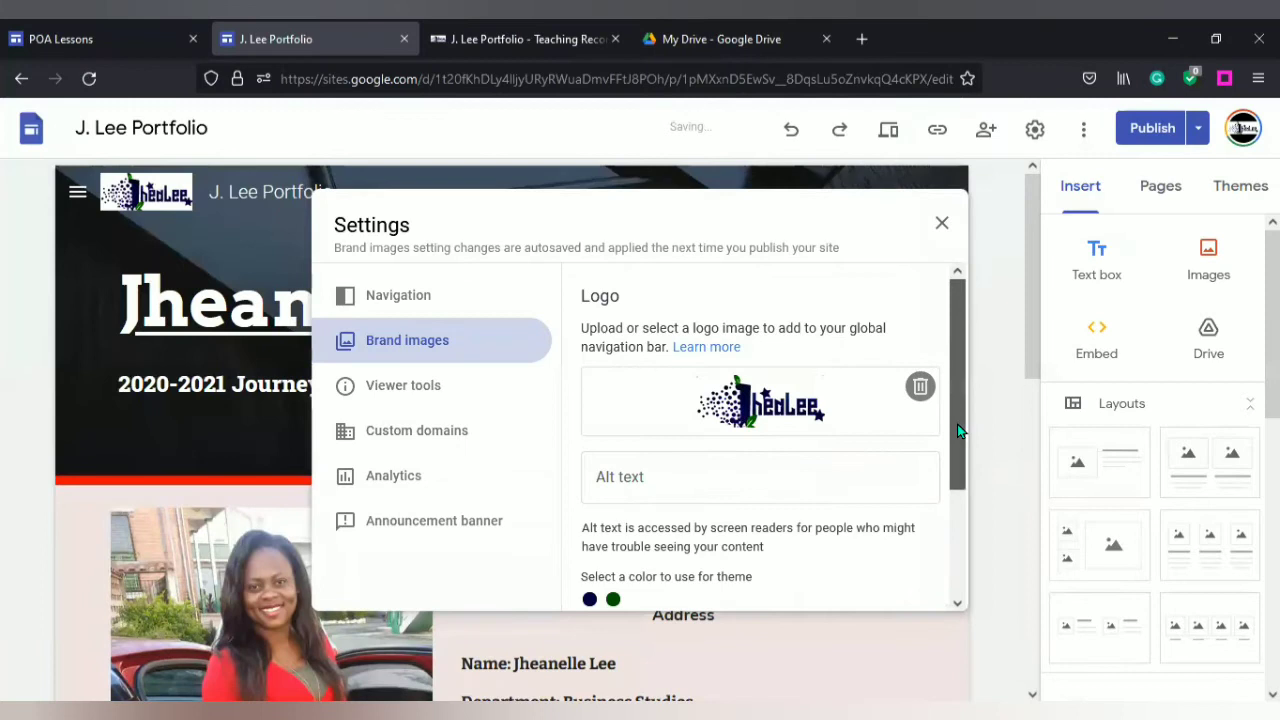
drag(957, 424, 960, 555)
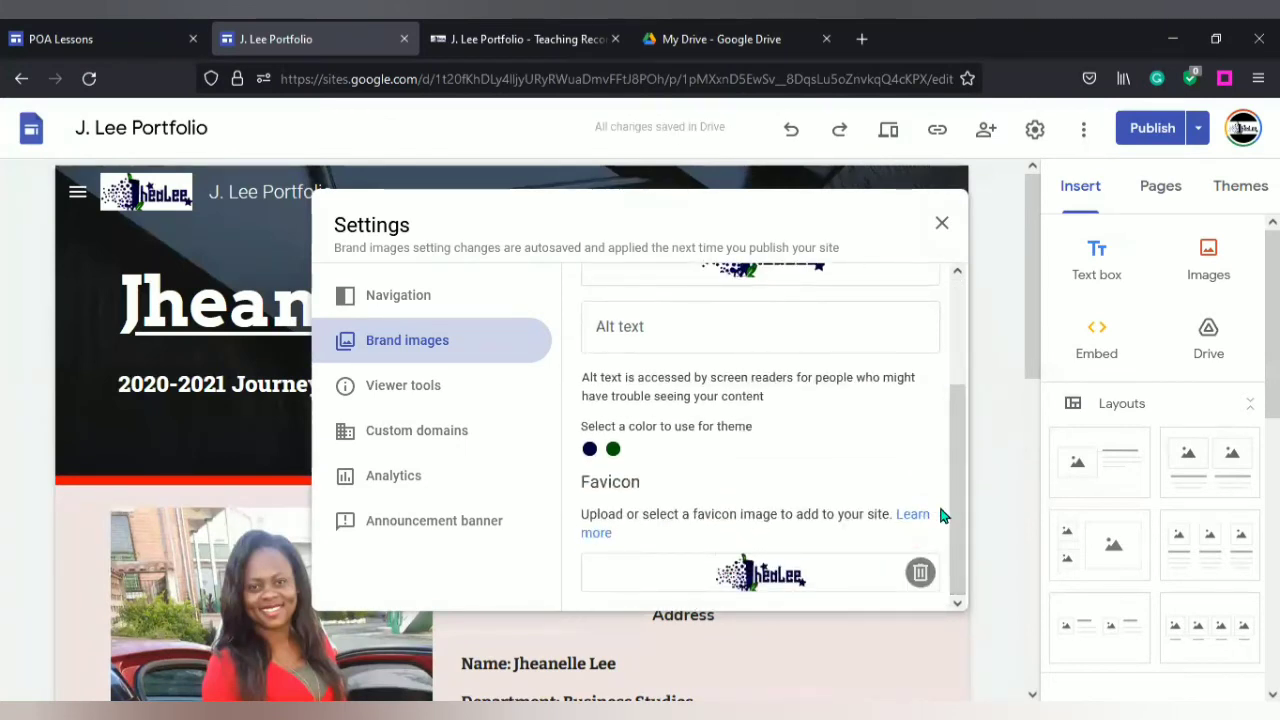
- Review the announcement banner settings, including its color, message, button label and link options
click(470, 520)
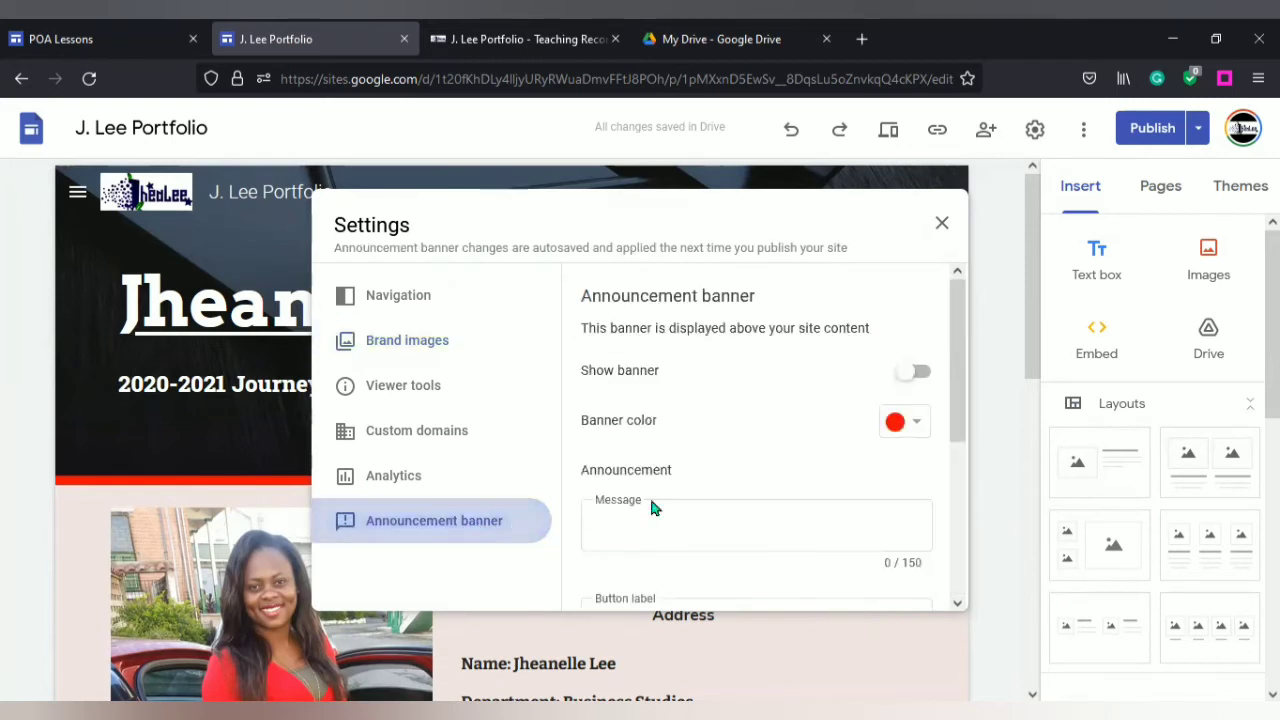
mouse_move(957, 386)
mouse_down()
mouse_move(971, 449)
mouse_move(977, 385)
mouse_up()
scroll(955, 385, down, 3)
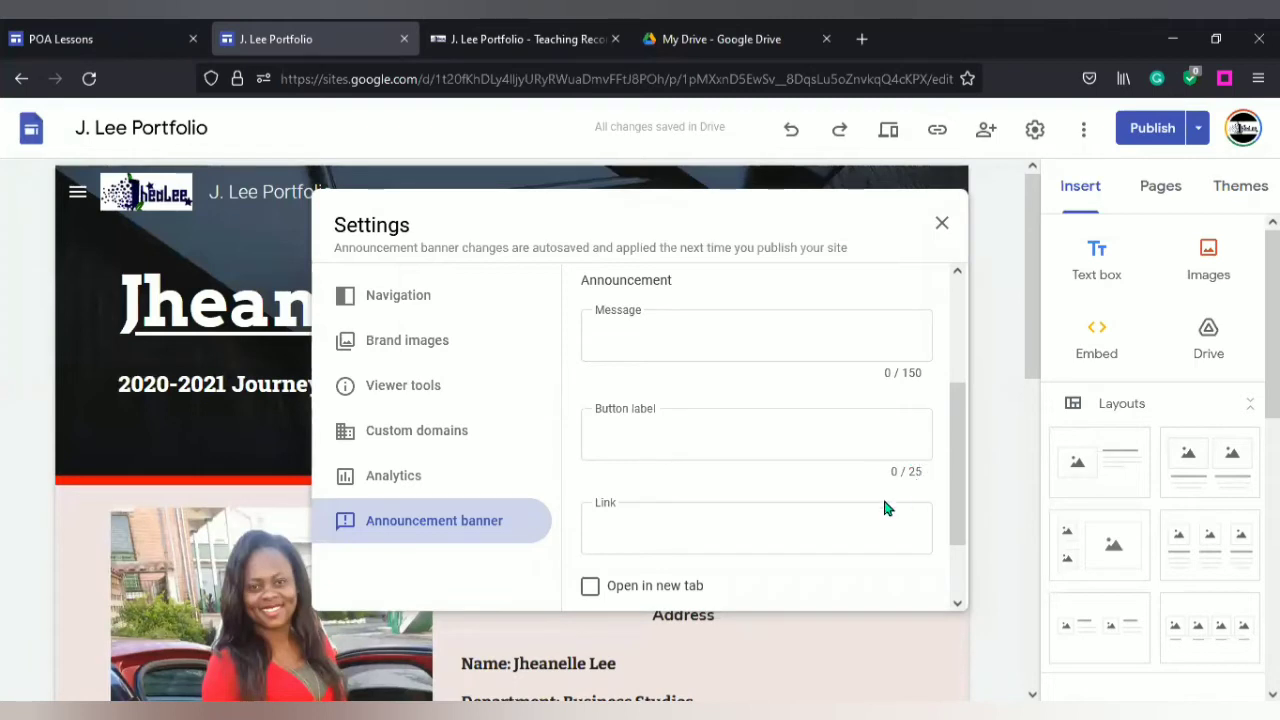
- Review the announcement banner's button label, link and page visibility options, and close the site settings
click(680, 444)
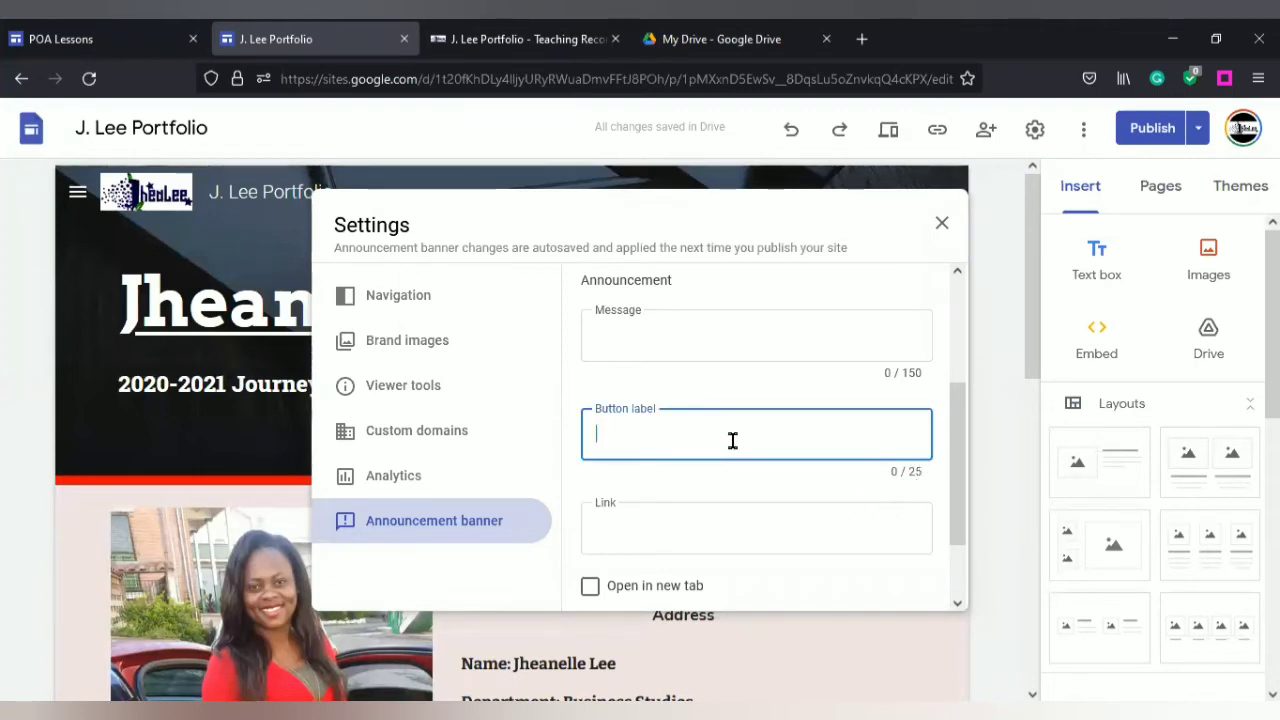
click(702, 529)
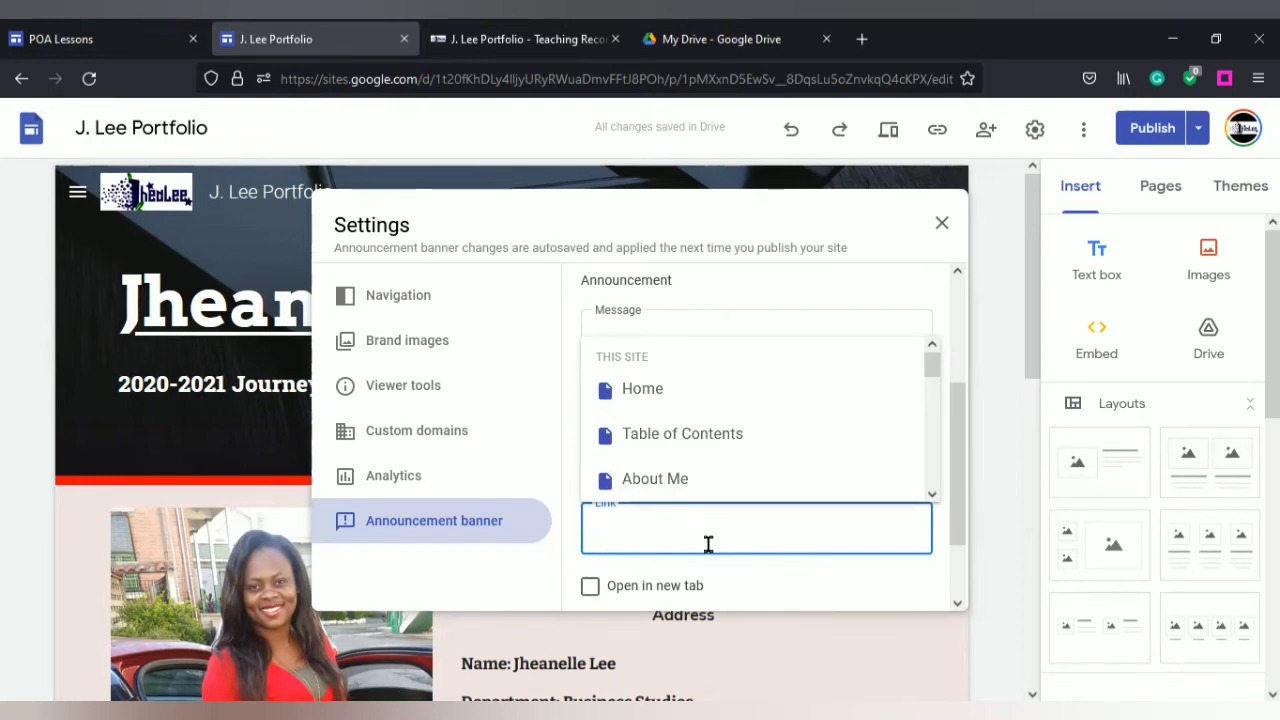
drag(962, 527, 961, 612)
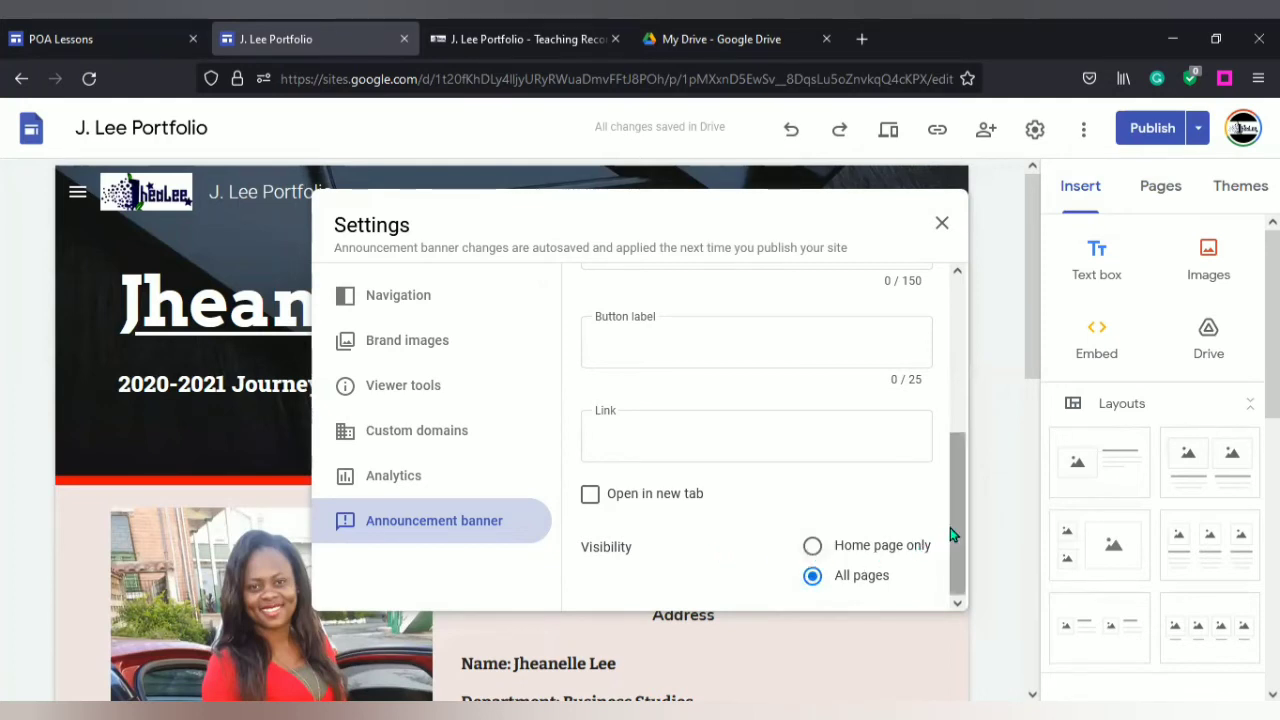
click(941, 223)
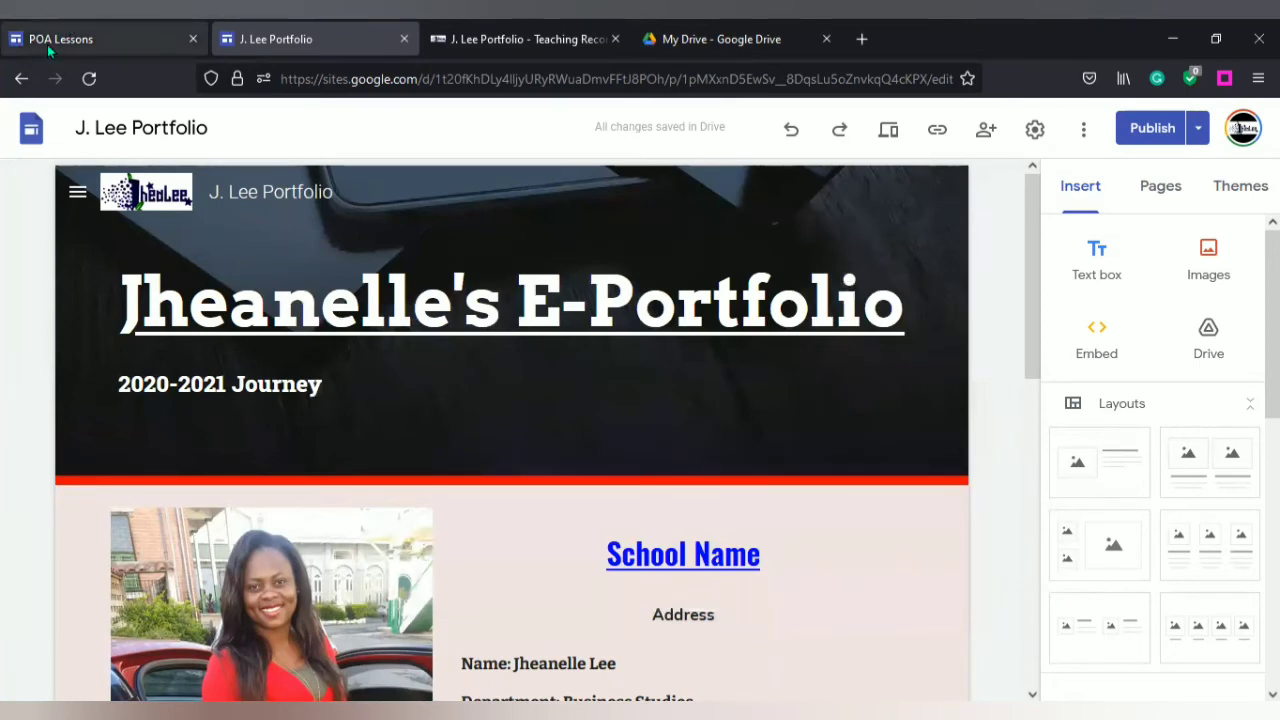
- View the POA Lessons site's announcement banner in the editor and published site, test its registration link, and return to the portfolio editor
click(49, 43)
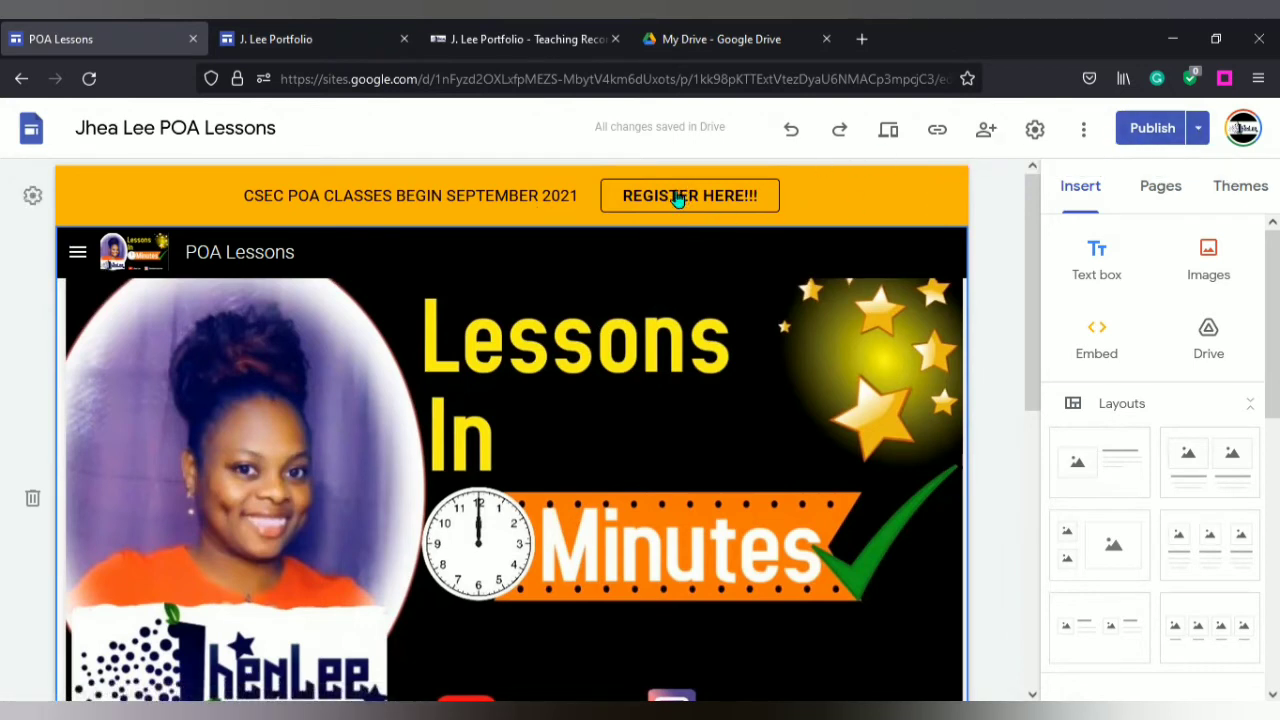
click(1194, 136)
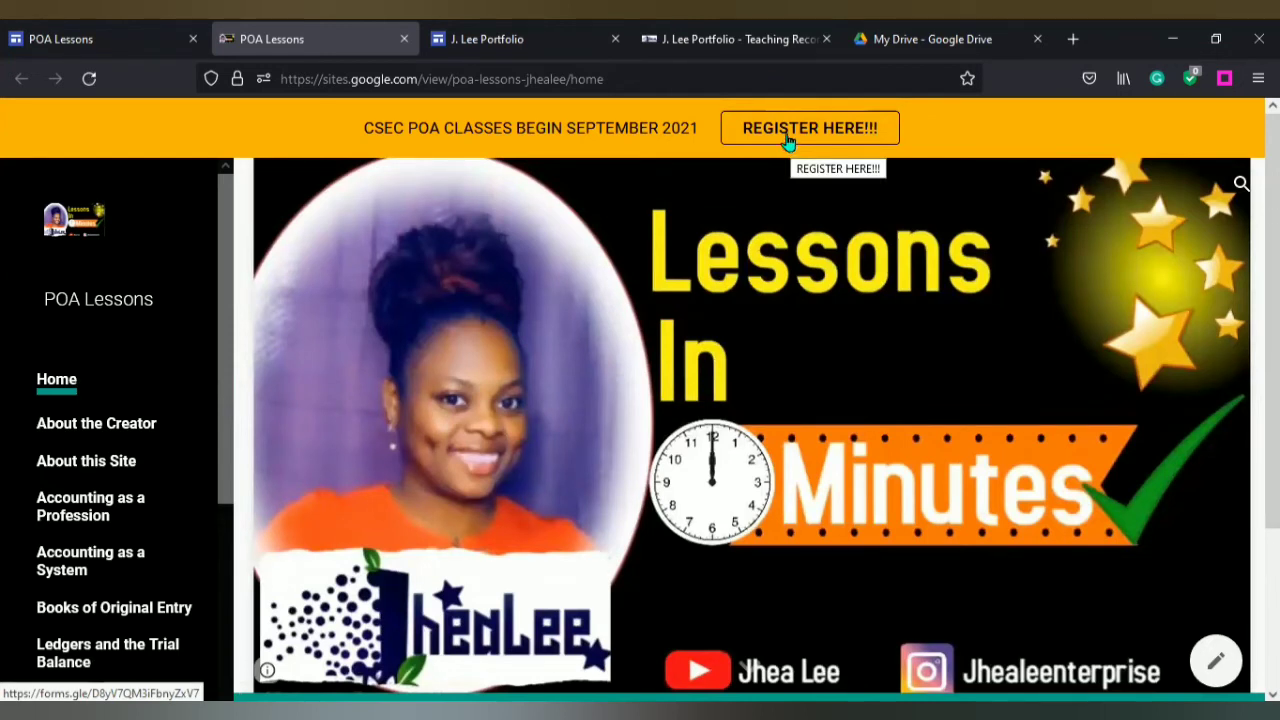
click(788, 140)
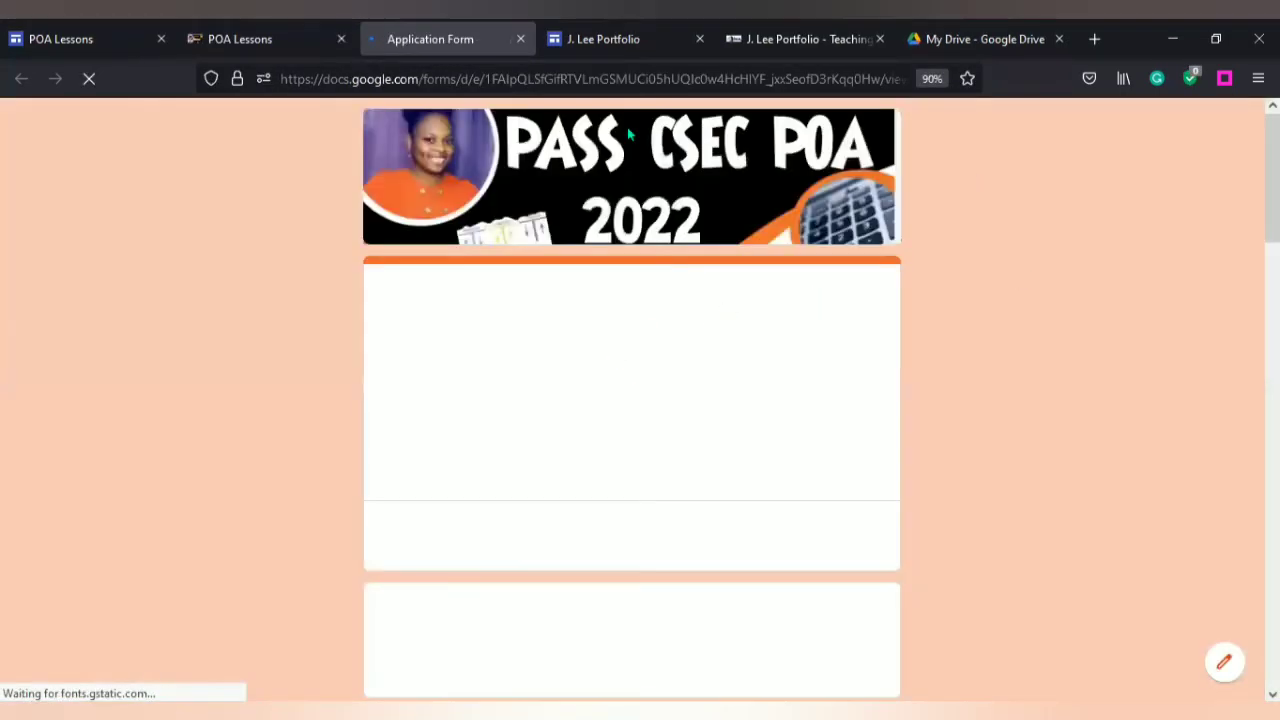
middle_click(479, 45)
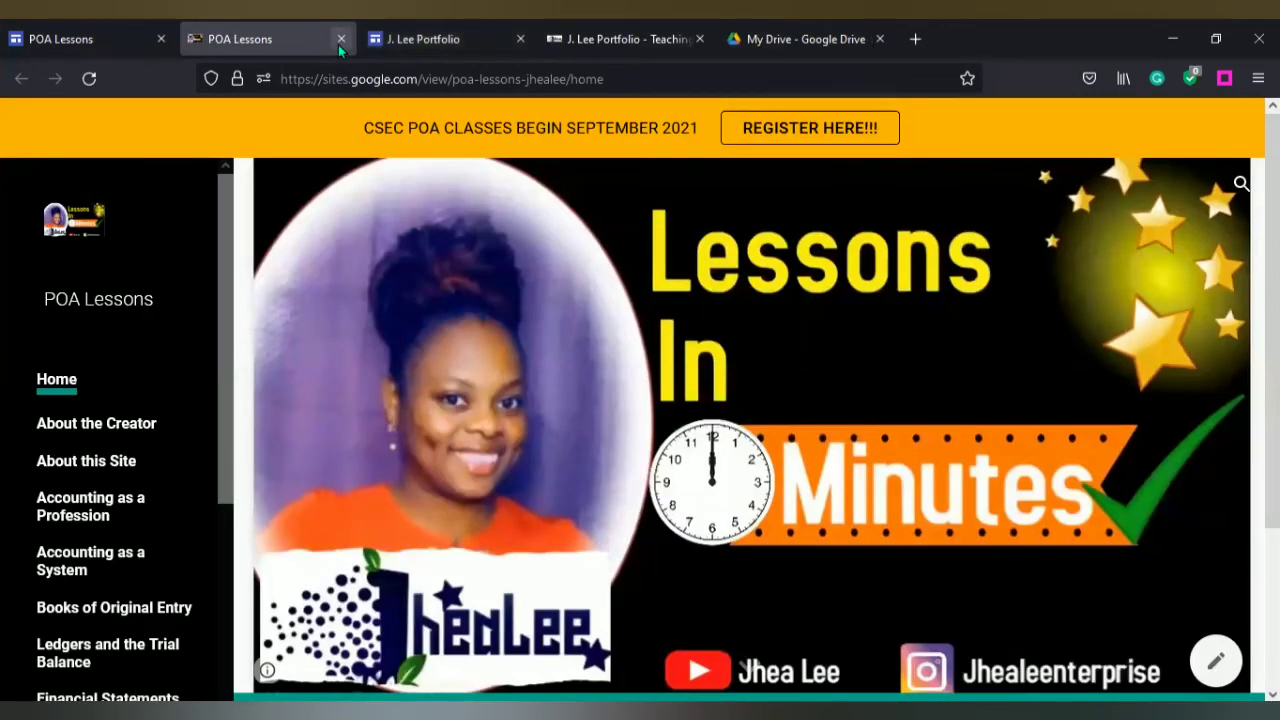
click(392, 41)
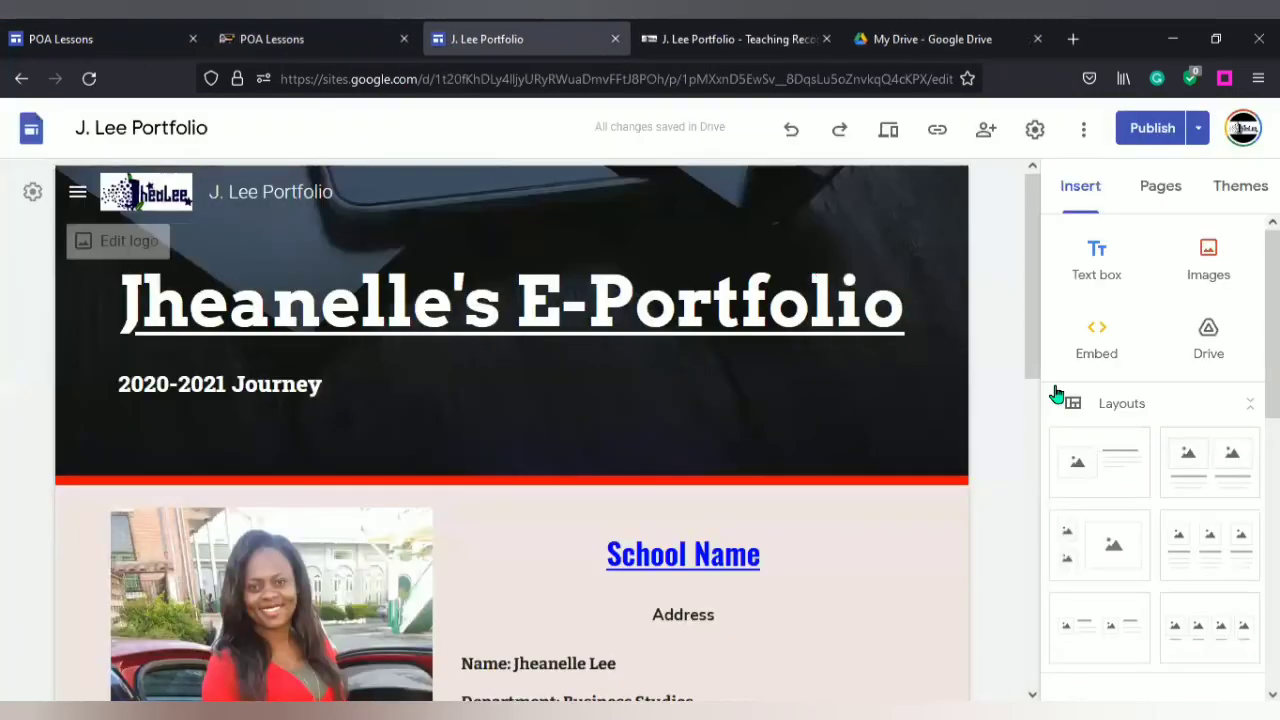
- Examine the portfolio's navigation menu and the full list of its pages
drag(1036, 370, 250, 197)
mouse_move(86, 188)
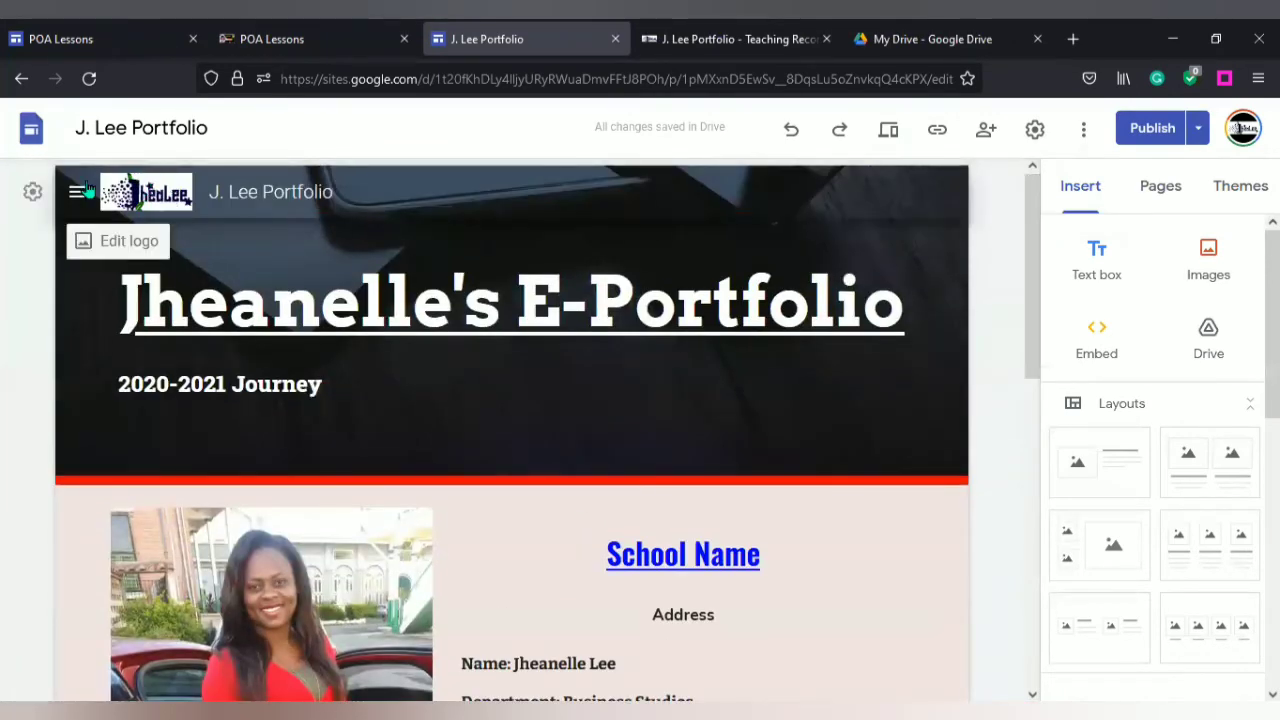
click(78, 191)
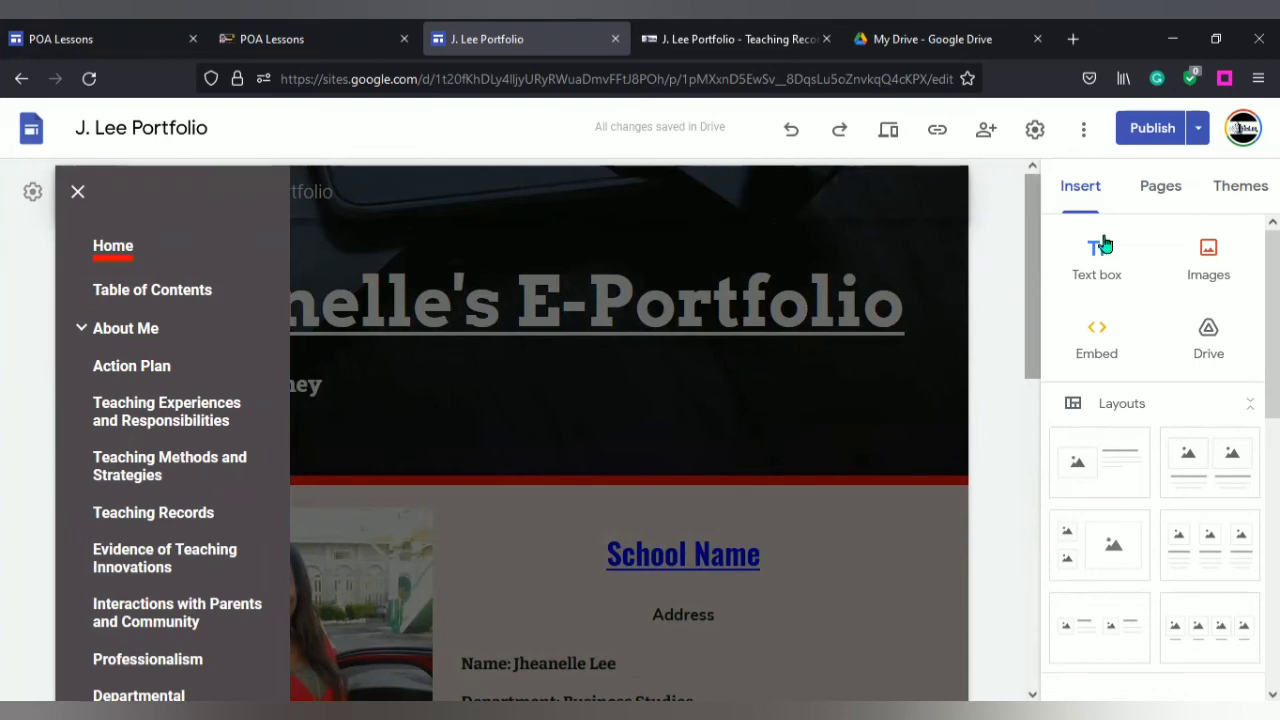
click(1163, 201)
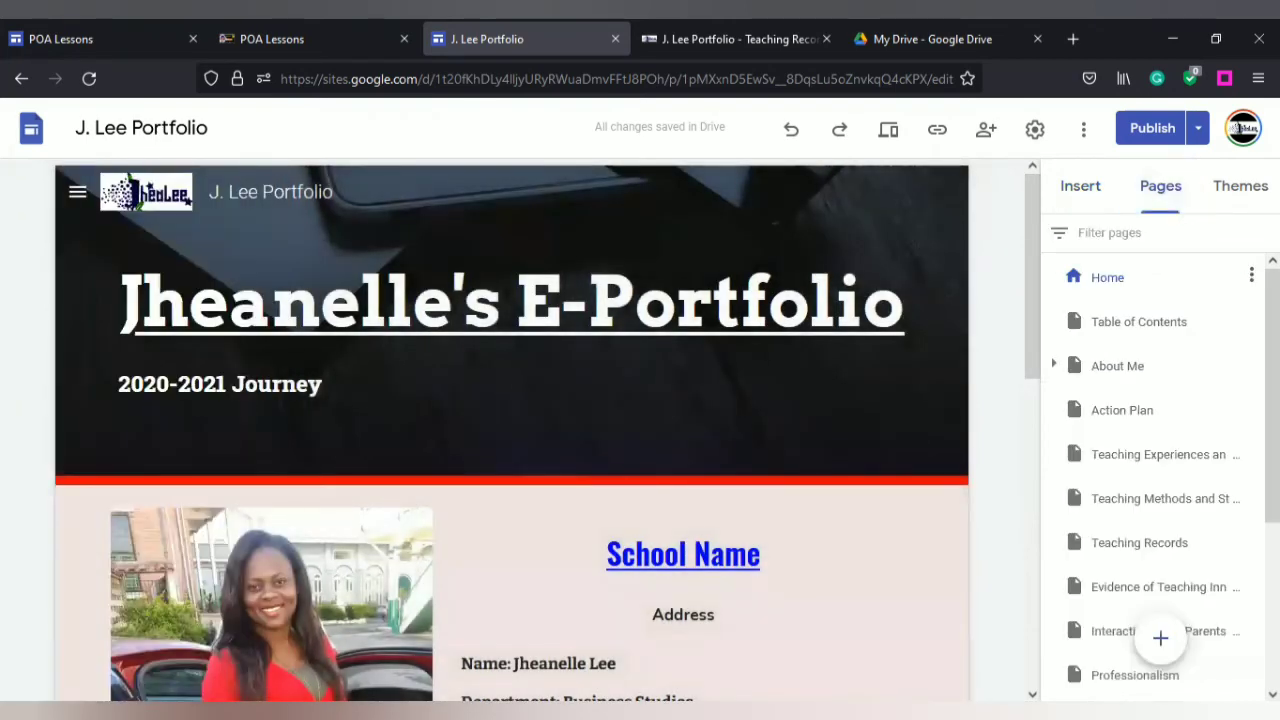
scroll(1272, 400, down, 3)
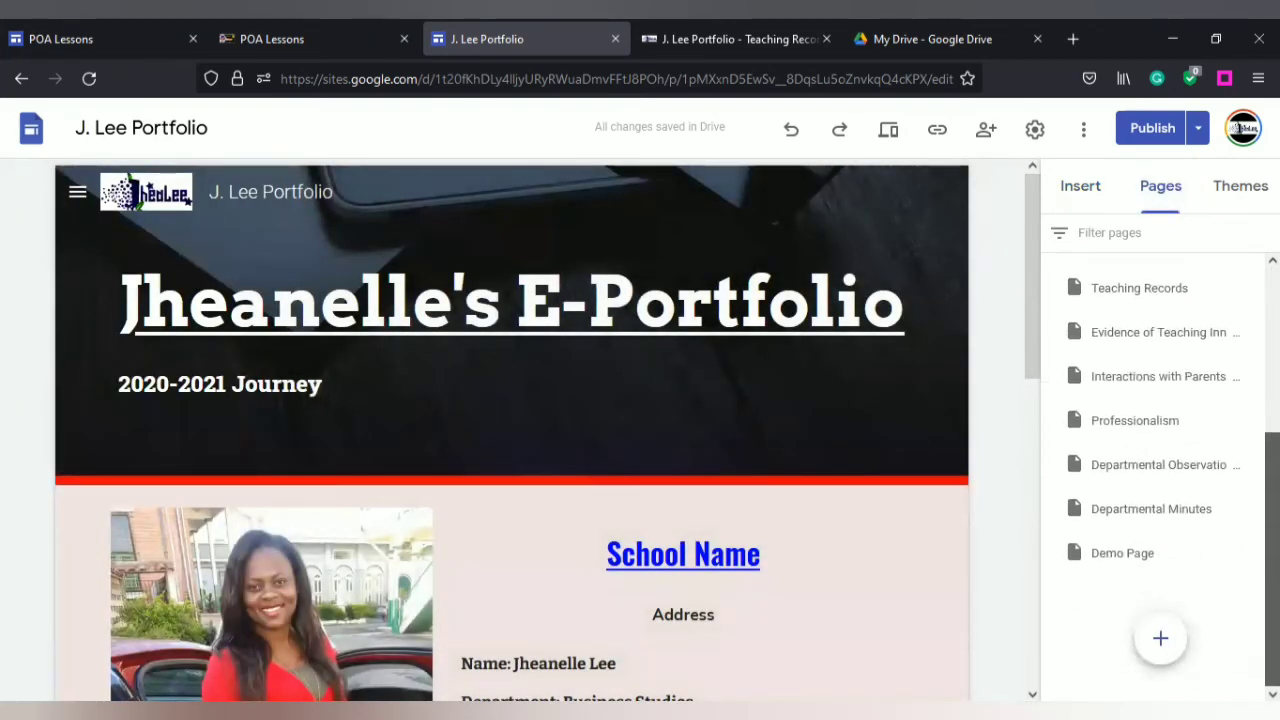
- Open Demo Page and add a subpage named "Name" beneath it
click(1078, 556)
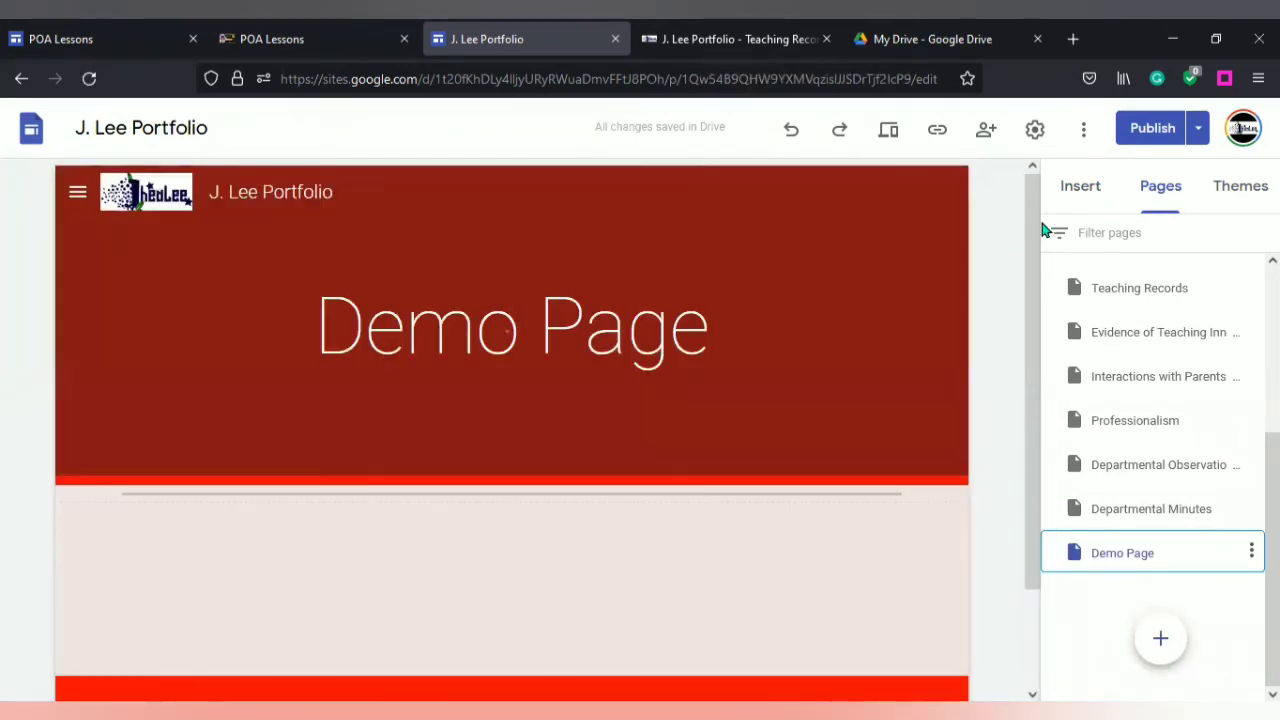
drag(1027, 208, 1027, 425)
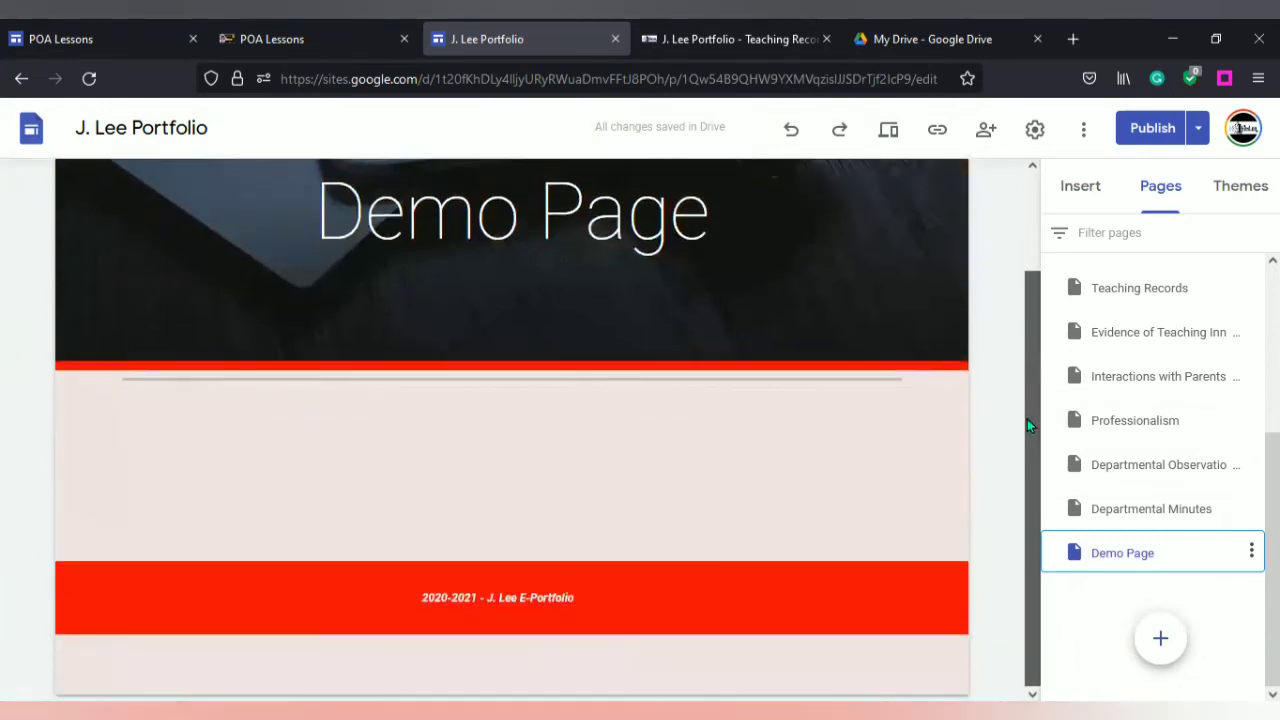
drag(1029, 283, 1046, 189)
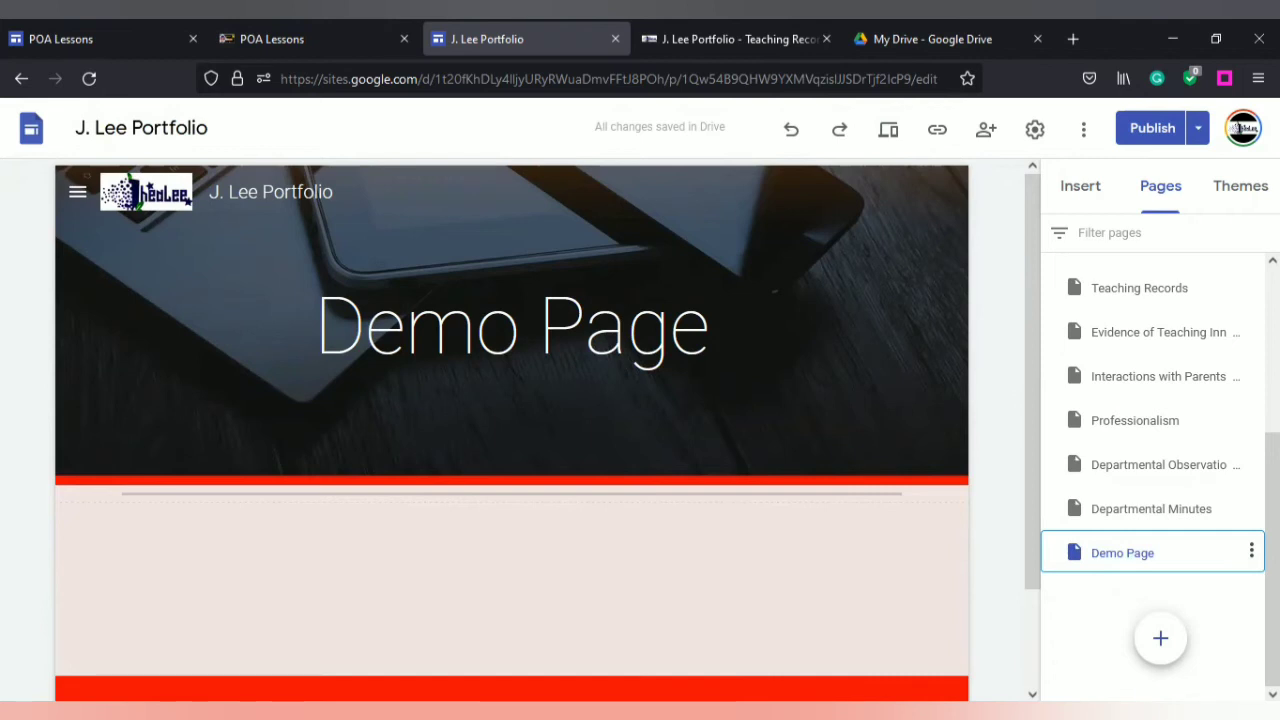
click(1251, 552)
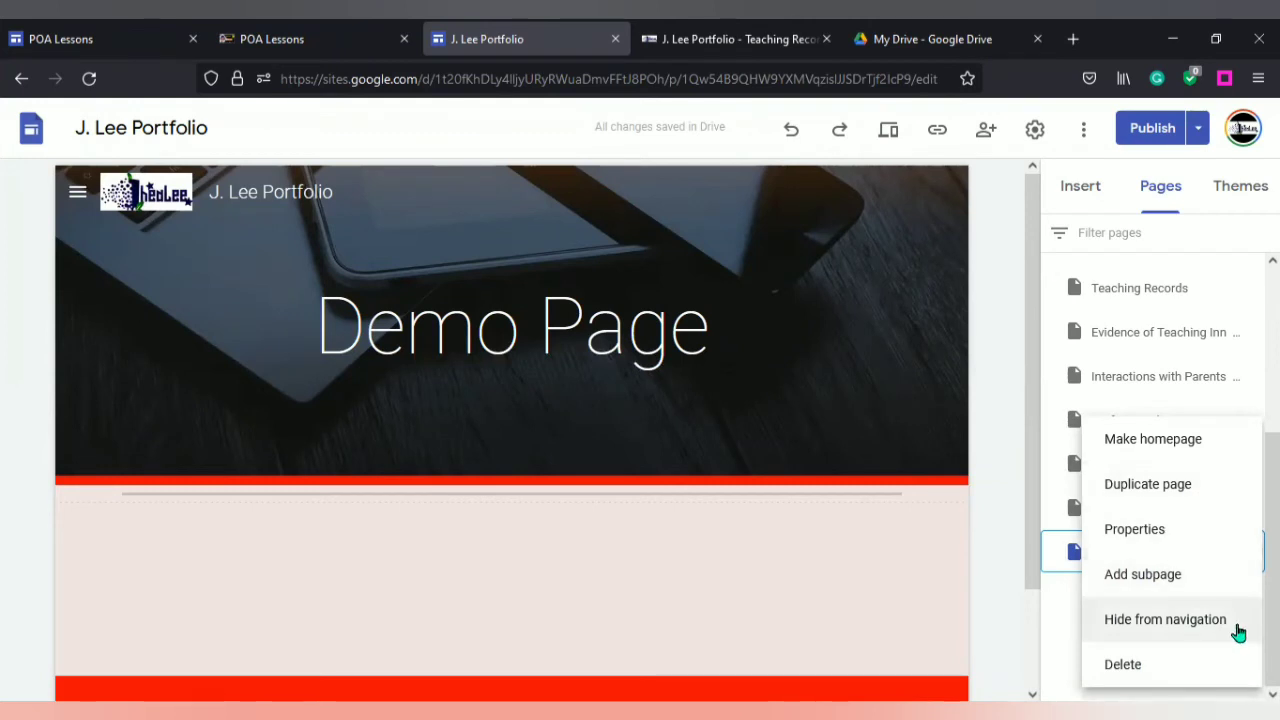
click(1177, 585)
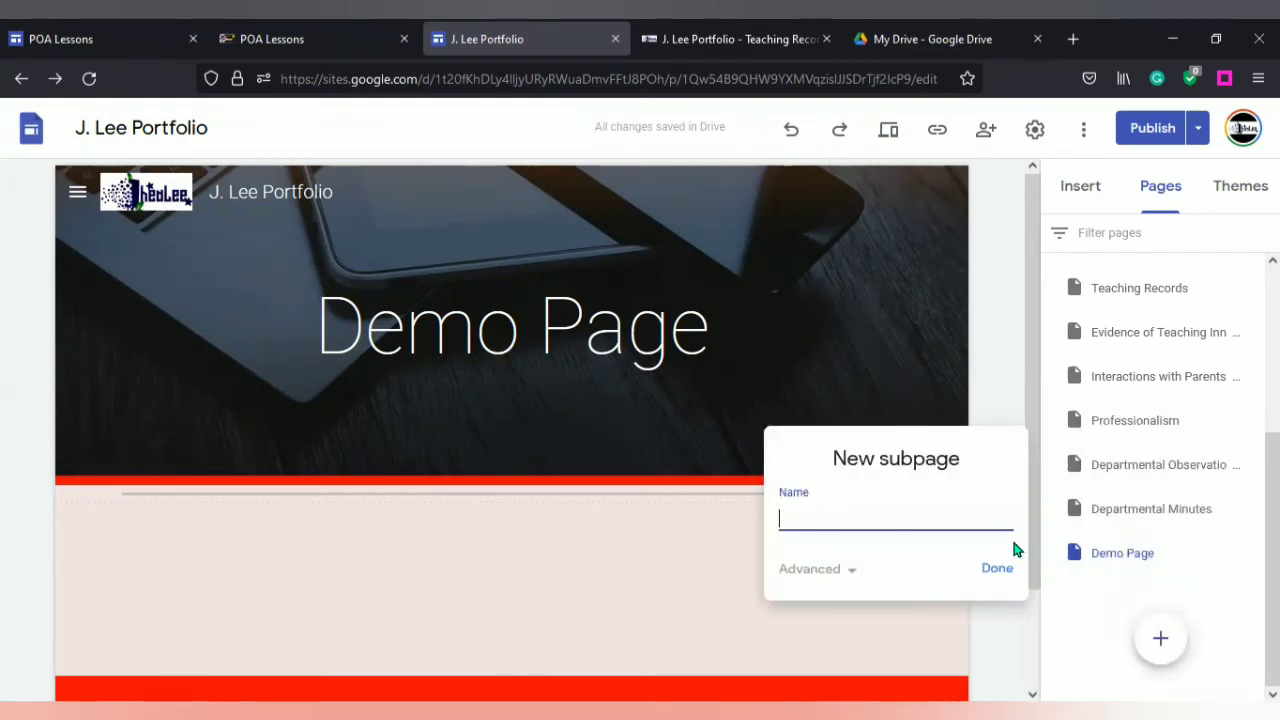
text(Name)
click(994, 569)
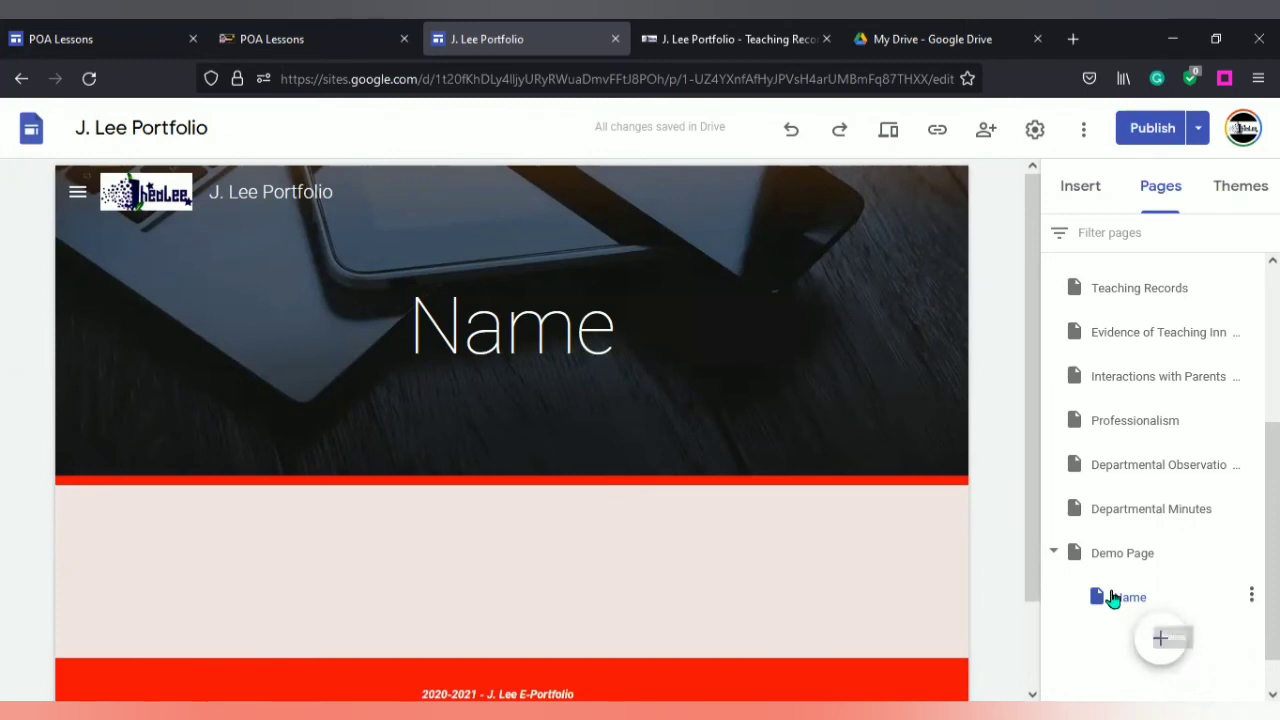
- Review the page options available for the Name subpage
click(1252, 597)
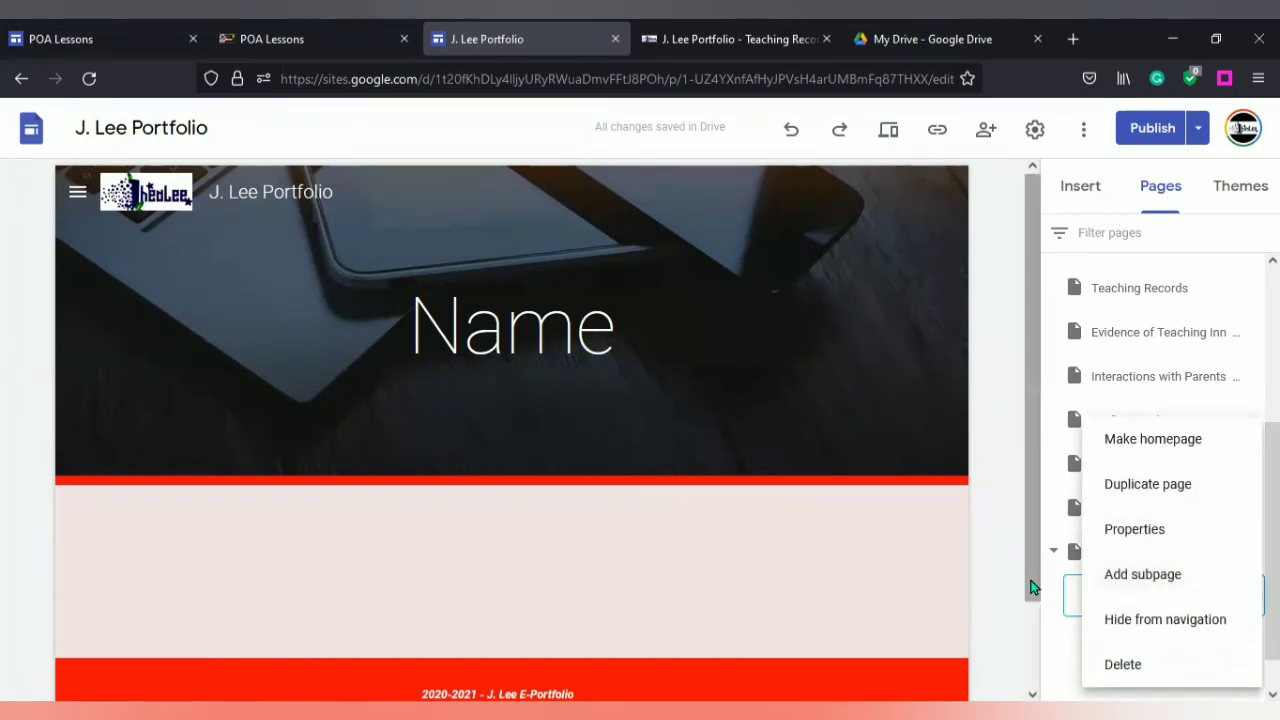
key(Escape)
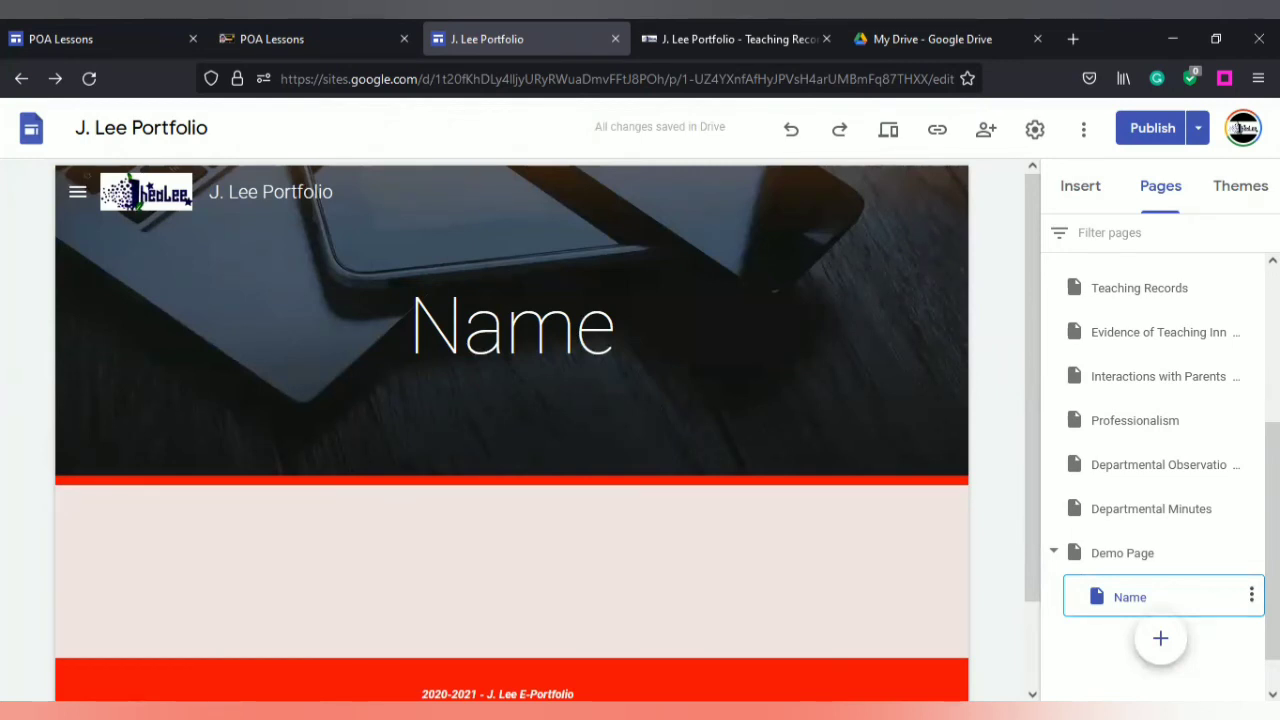
click(1251, 595)
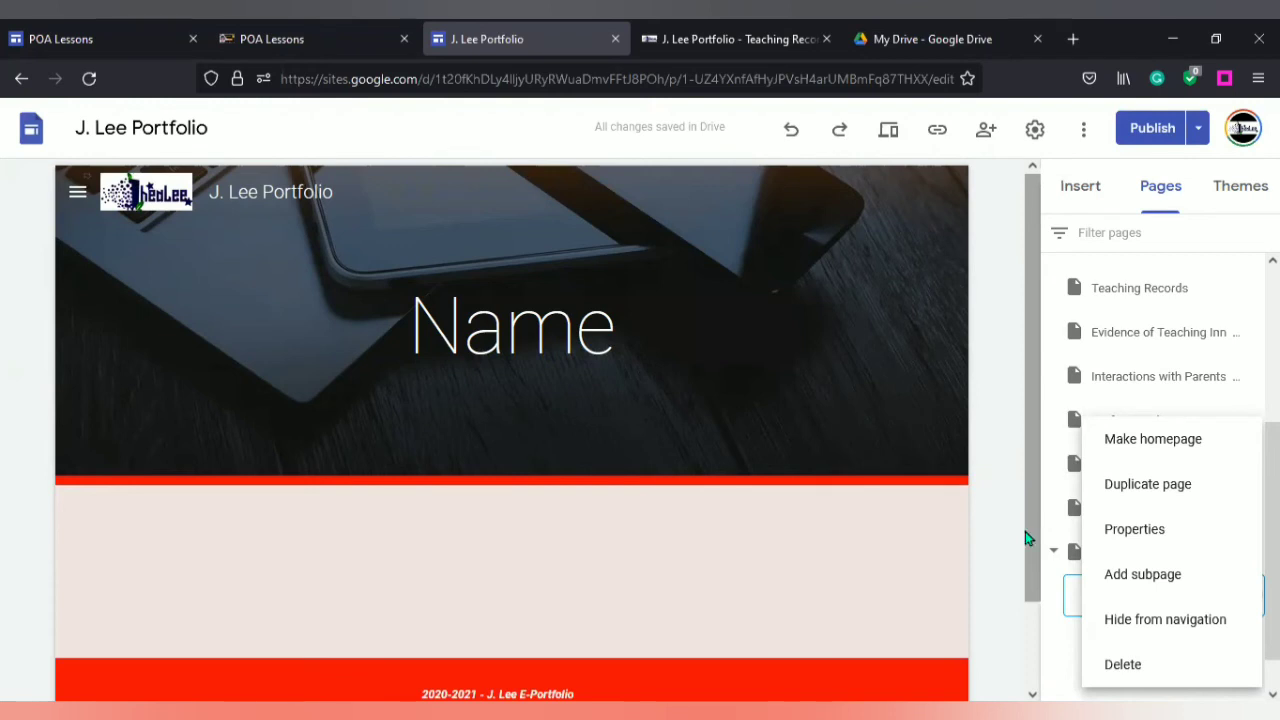
- Open the Teaching Records page and nest it as a subpage under Demo Page
scroll(1035, 566, down, 2)
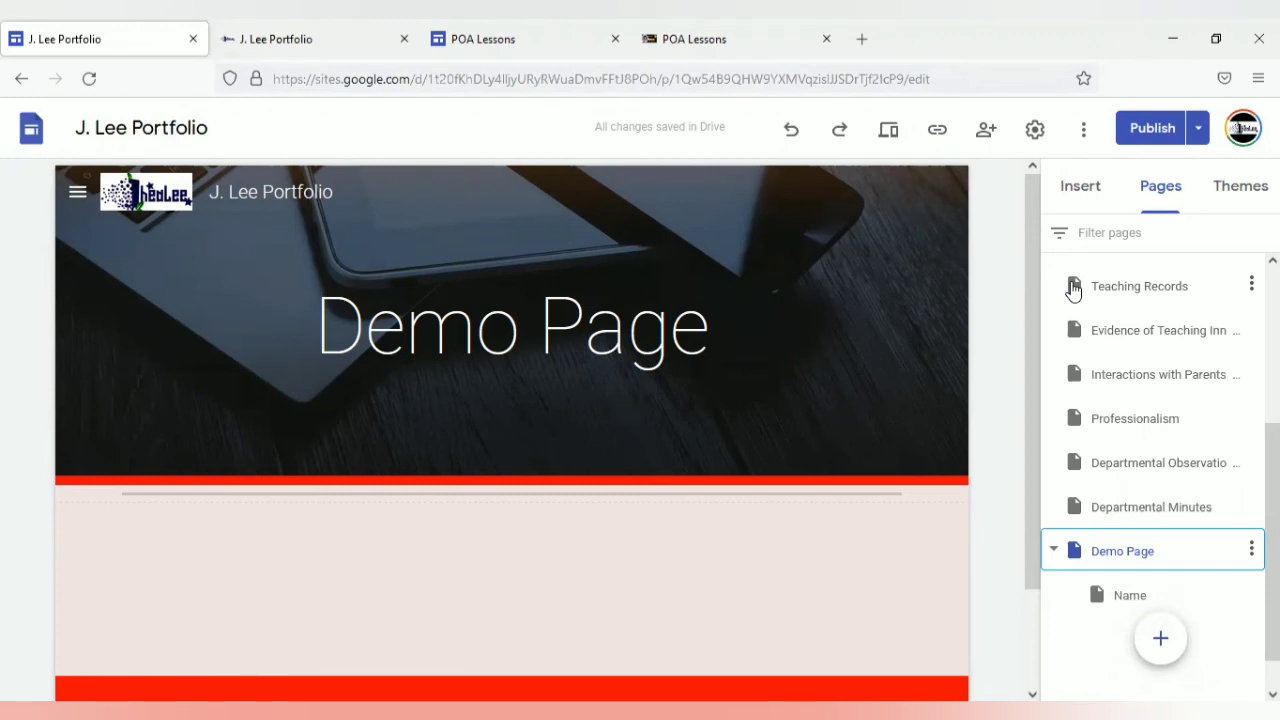
click(1073, 289)
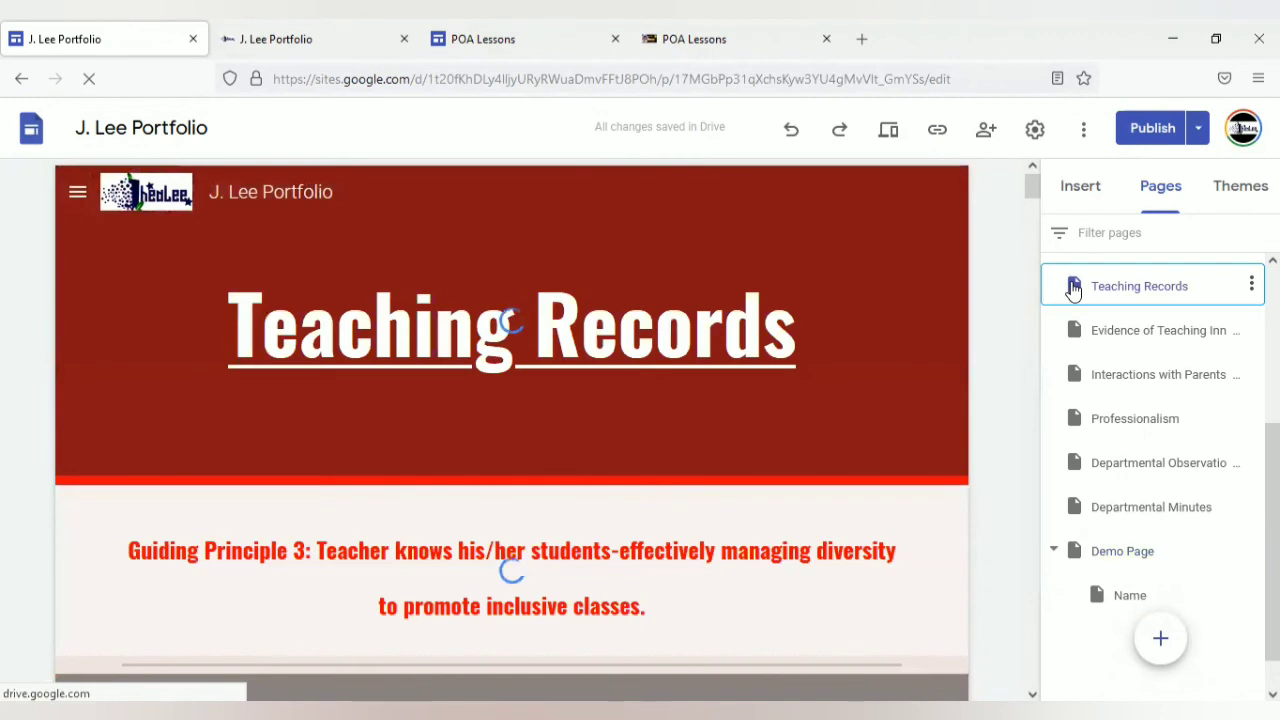
drag(1073, 298, 1086, 556)
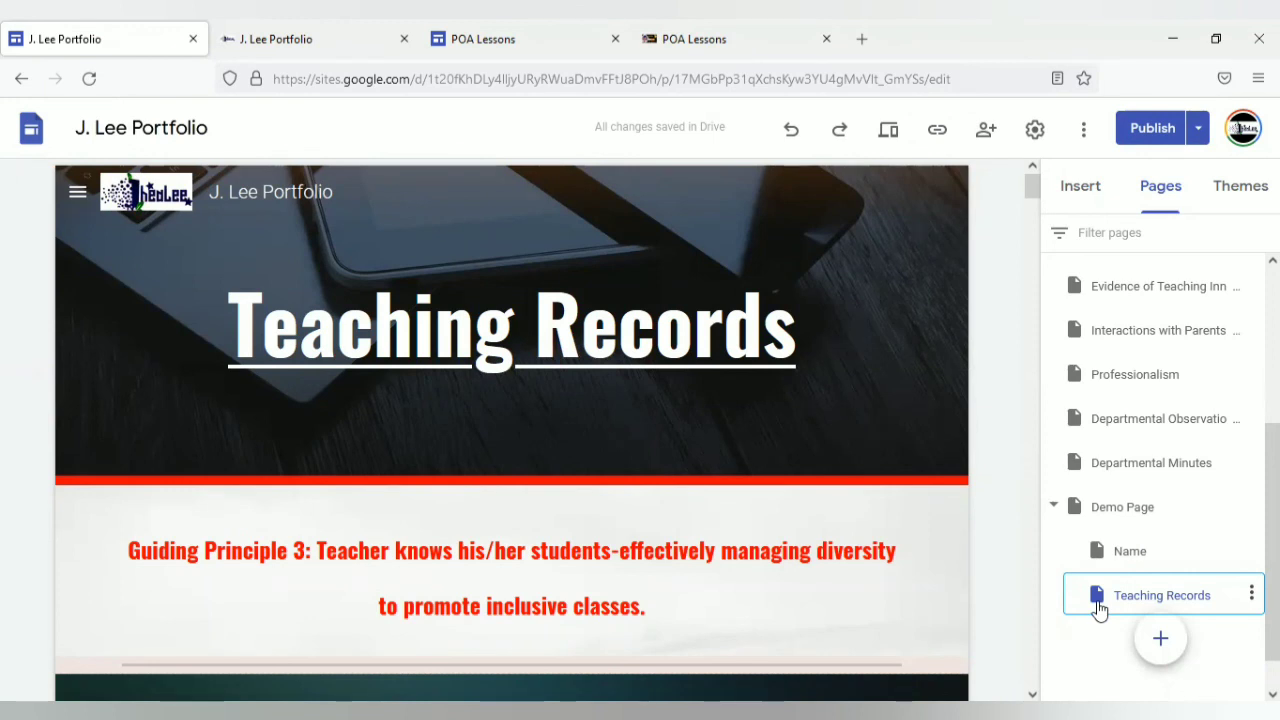
- Try placing Teaching Records above the Name subpage, and undo that reordering
drag(1099, 608, 1142, 536)
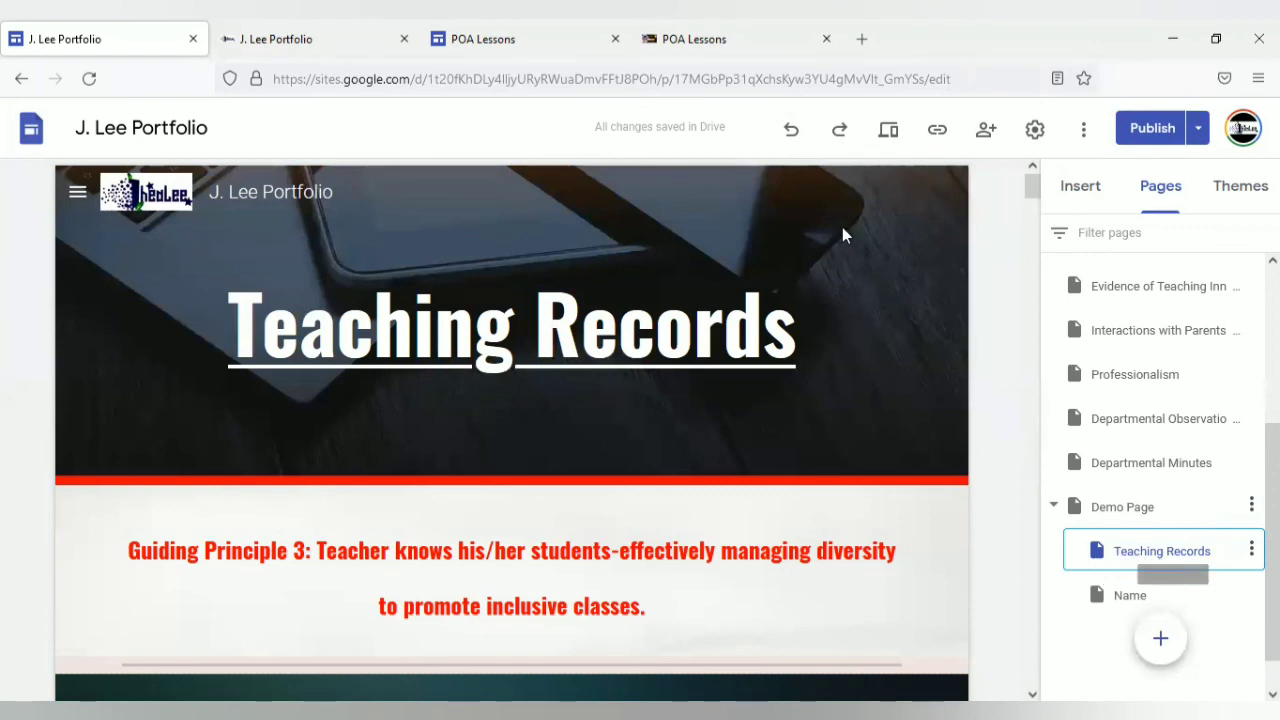
click(795, 143)
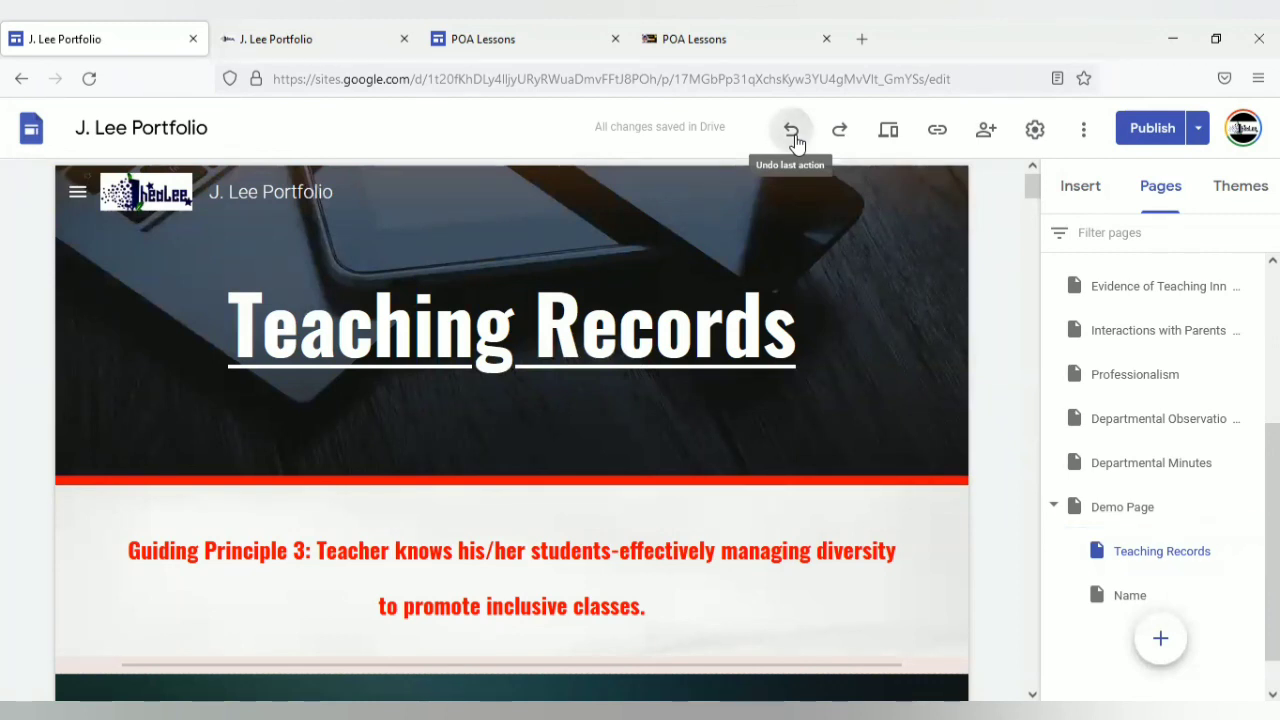
click(793, 140)
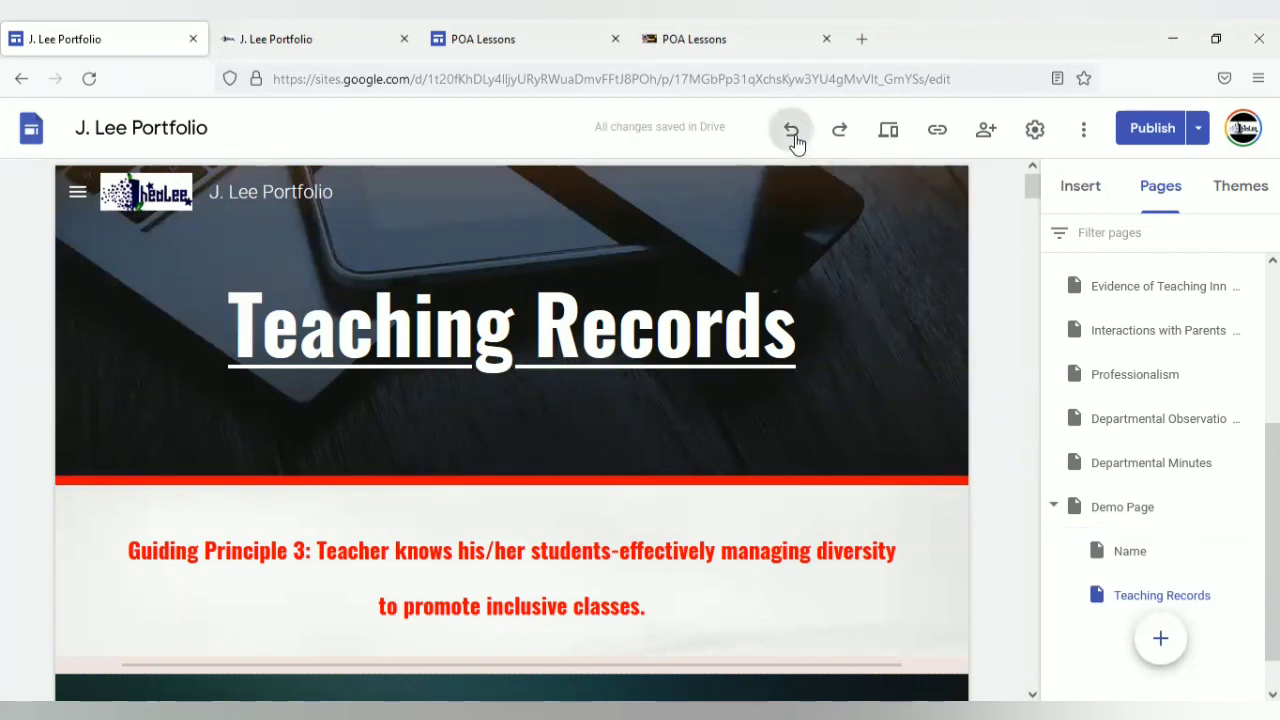